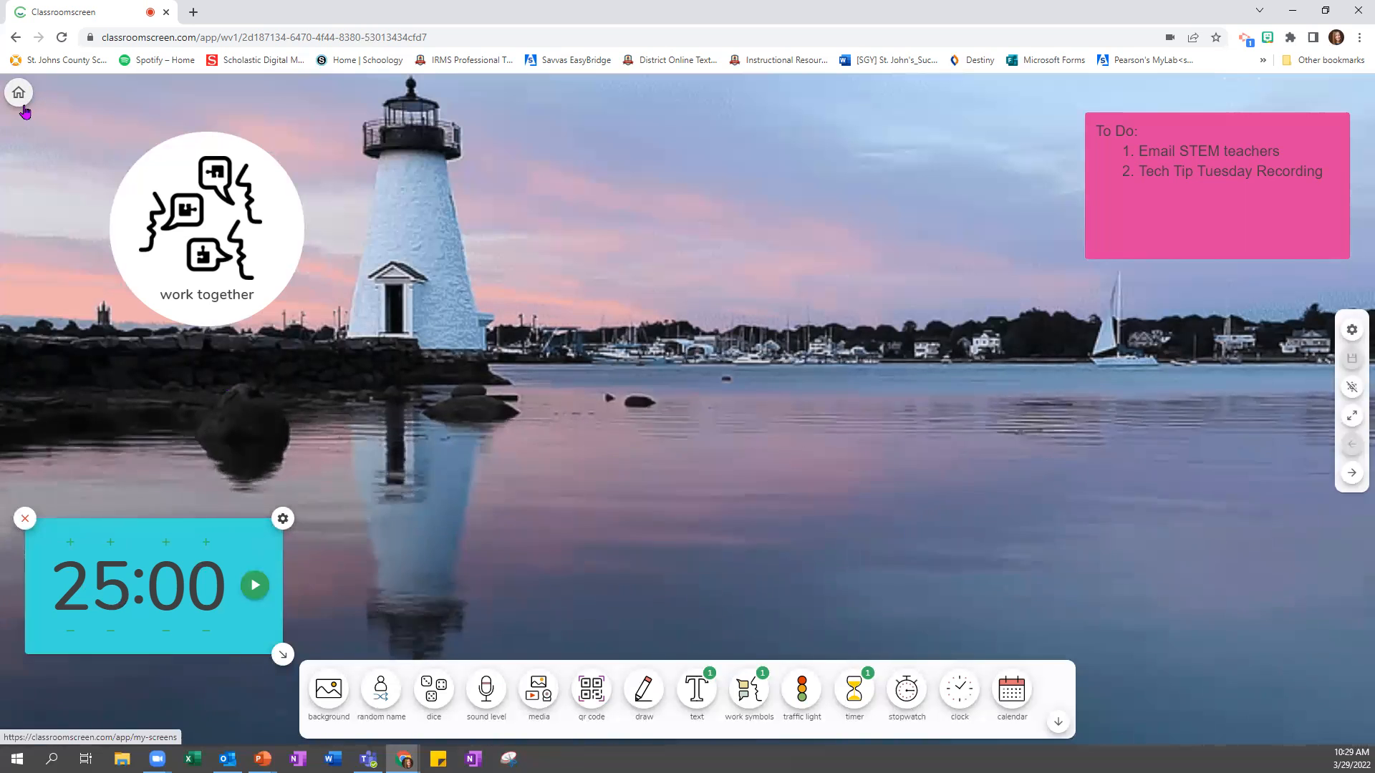
# Step: Switch the work symbols widget through whisper and ask neighbor, ending on work together
pyautogui.click(202, 295)
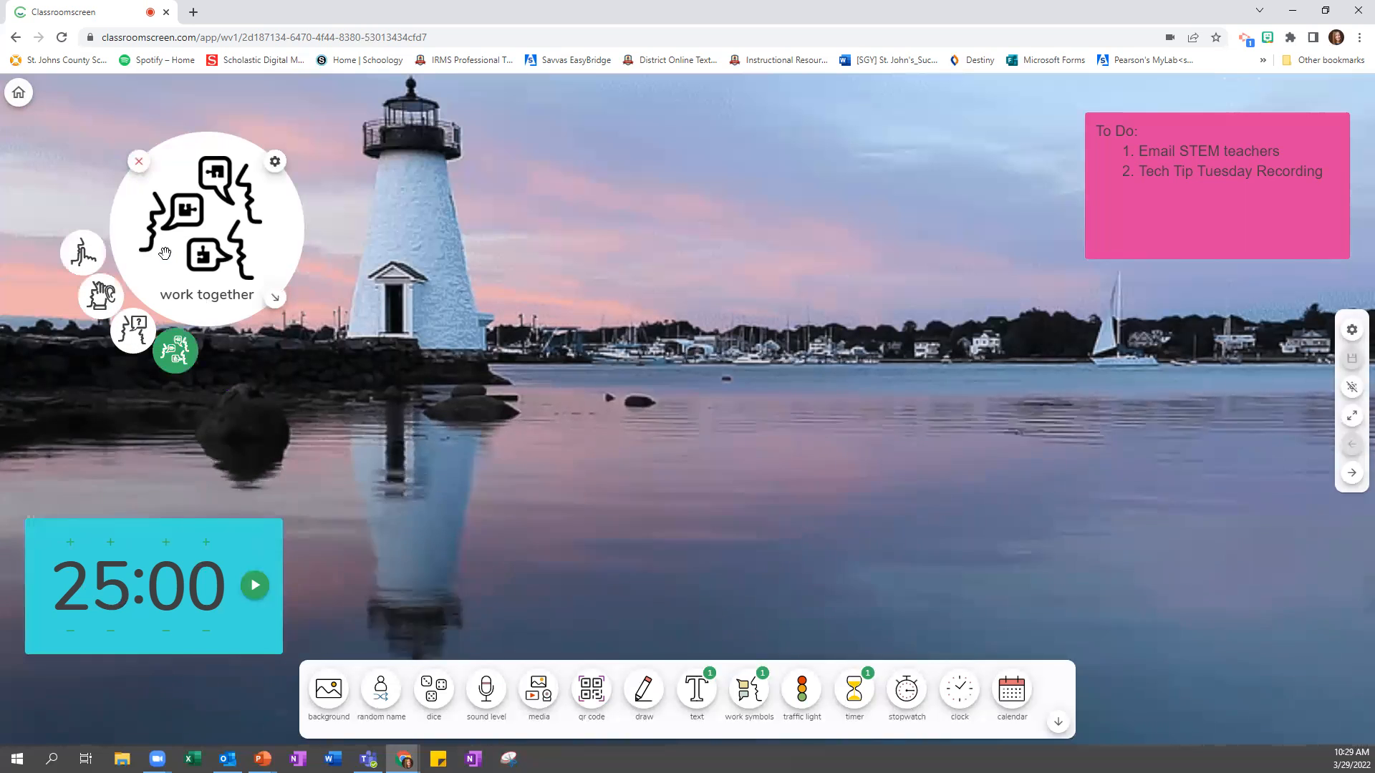
pyautogui.click(86, 270)
pyautogui.click(98, 297)
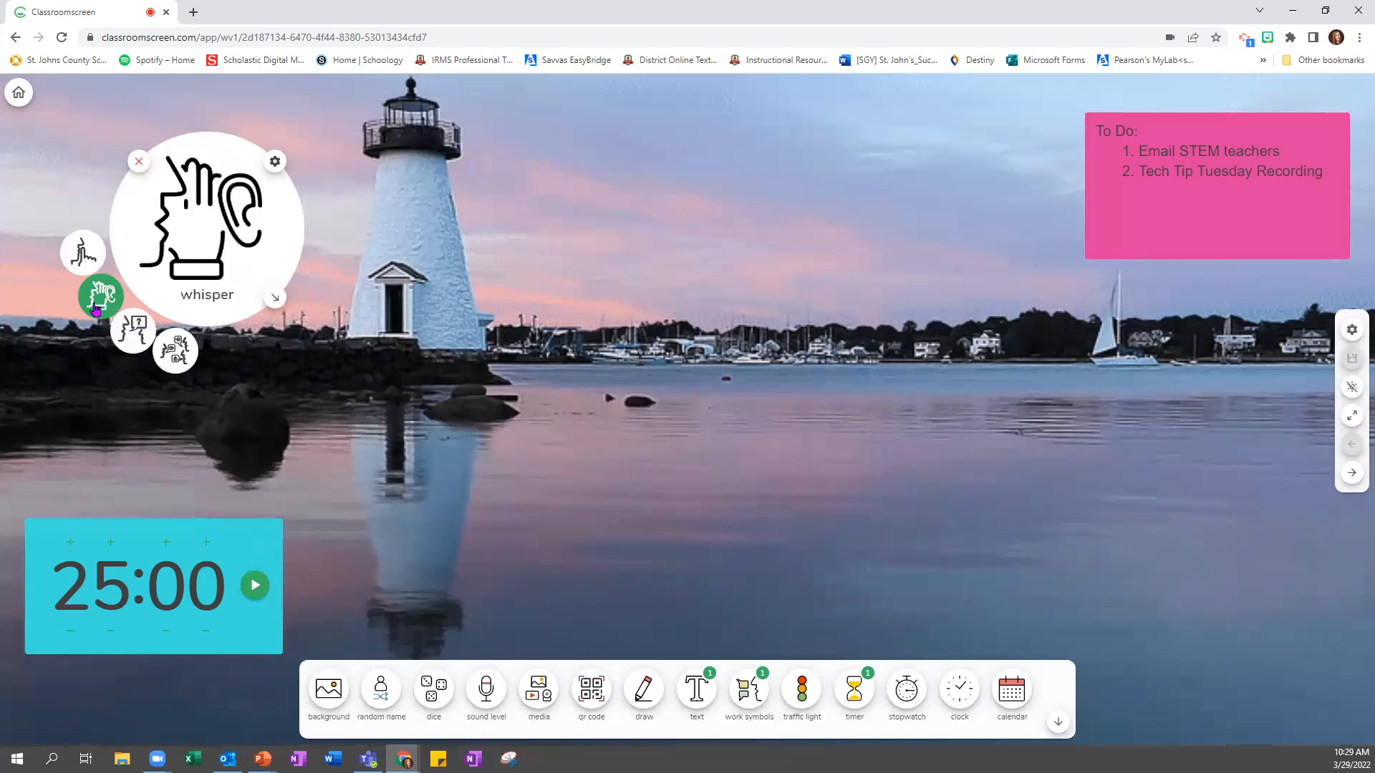
pyautogui.click(151, 330)
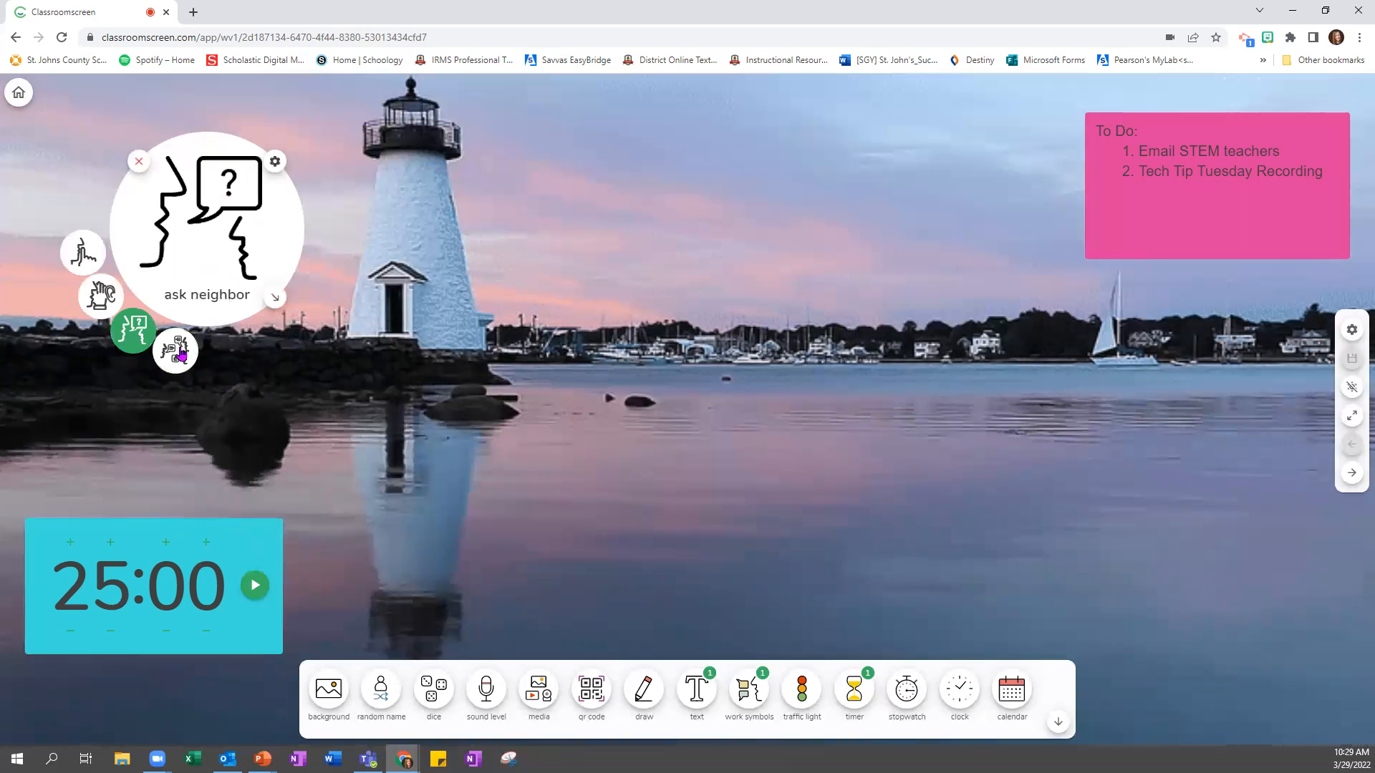
pyautogui.click(178, 361)
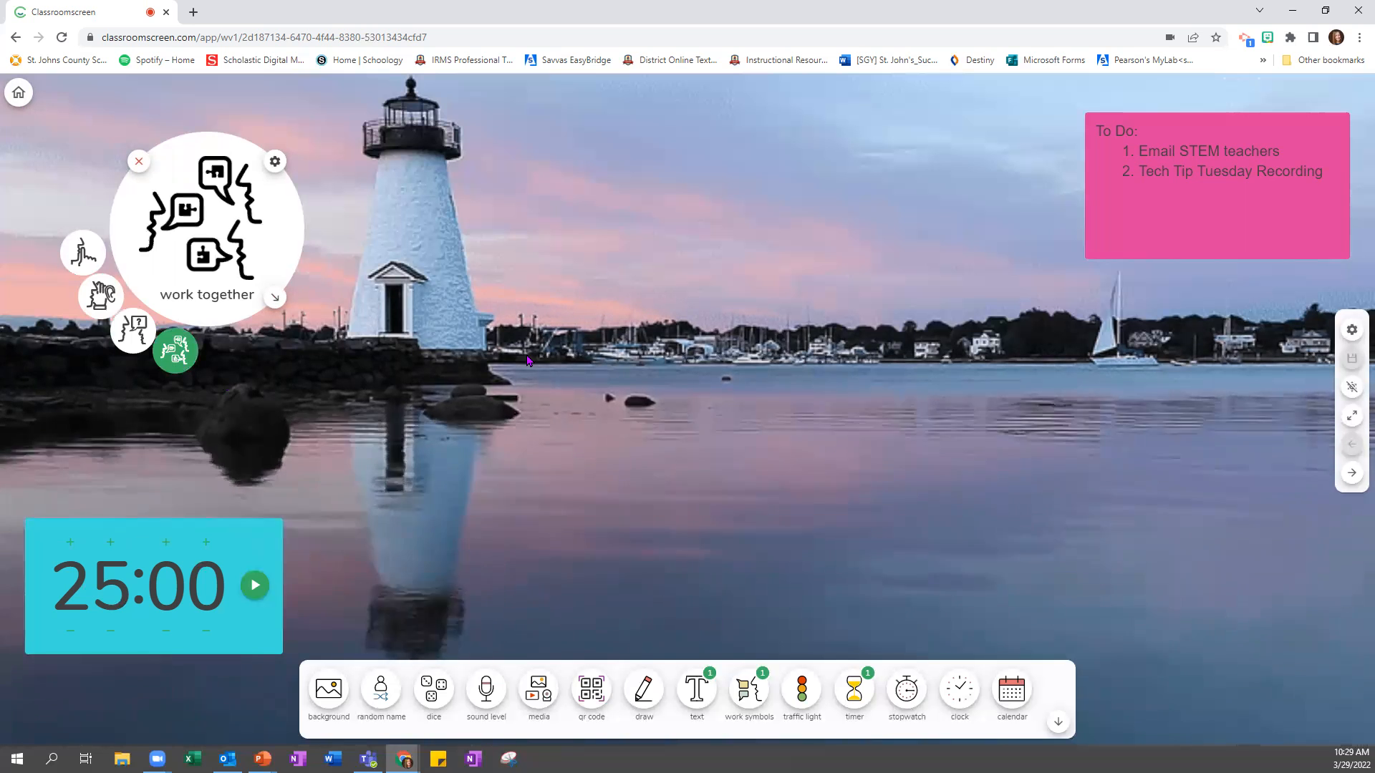
# Step: Return to the My screens overview, add a new screen and open it
pyautogui.click(18, 91)
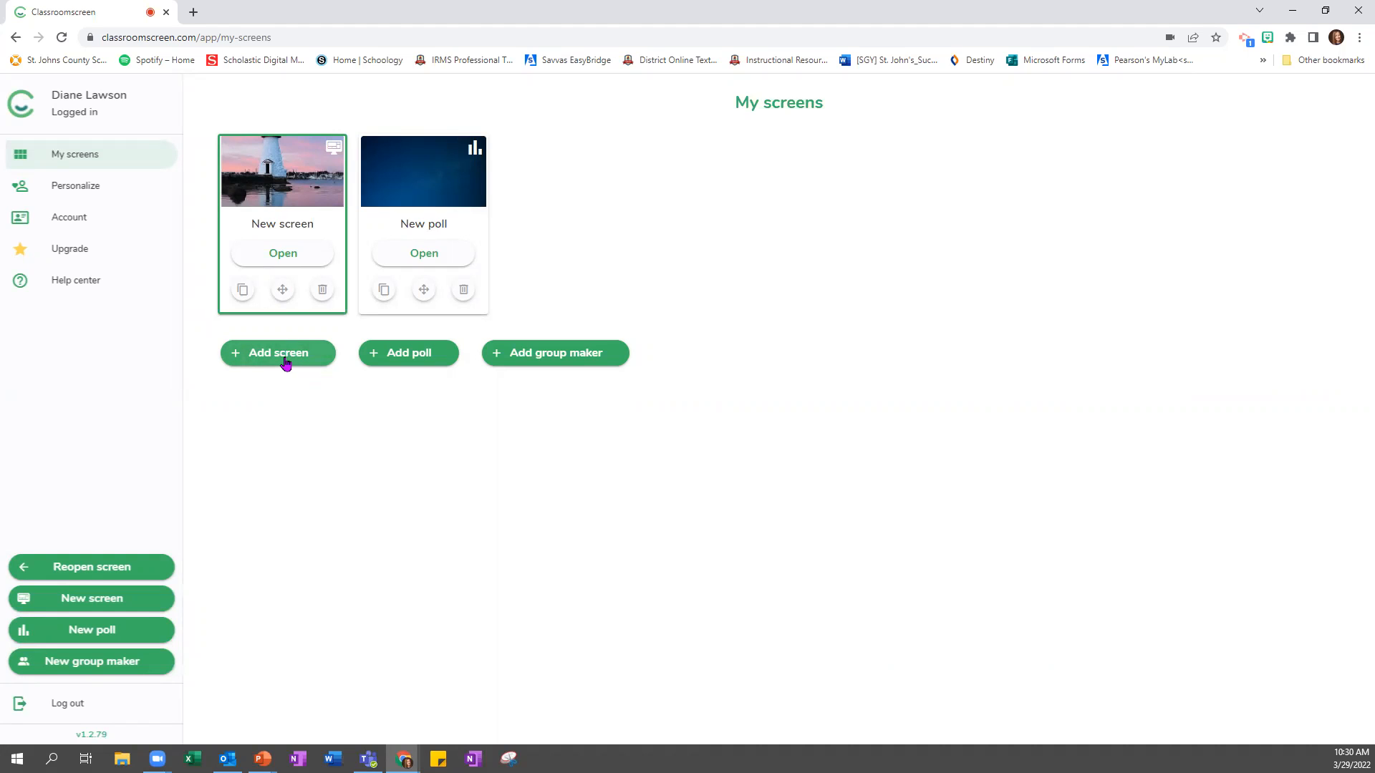
pyautogui.click(285, 362)
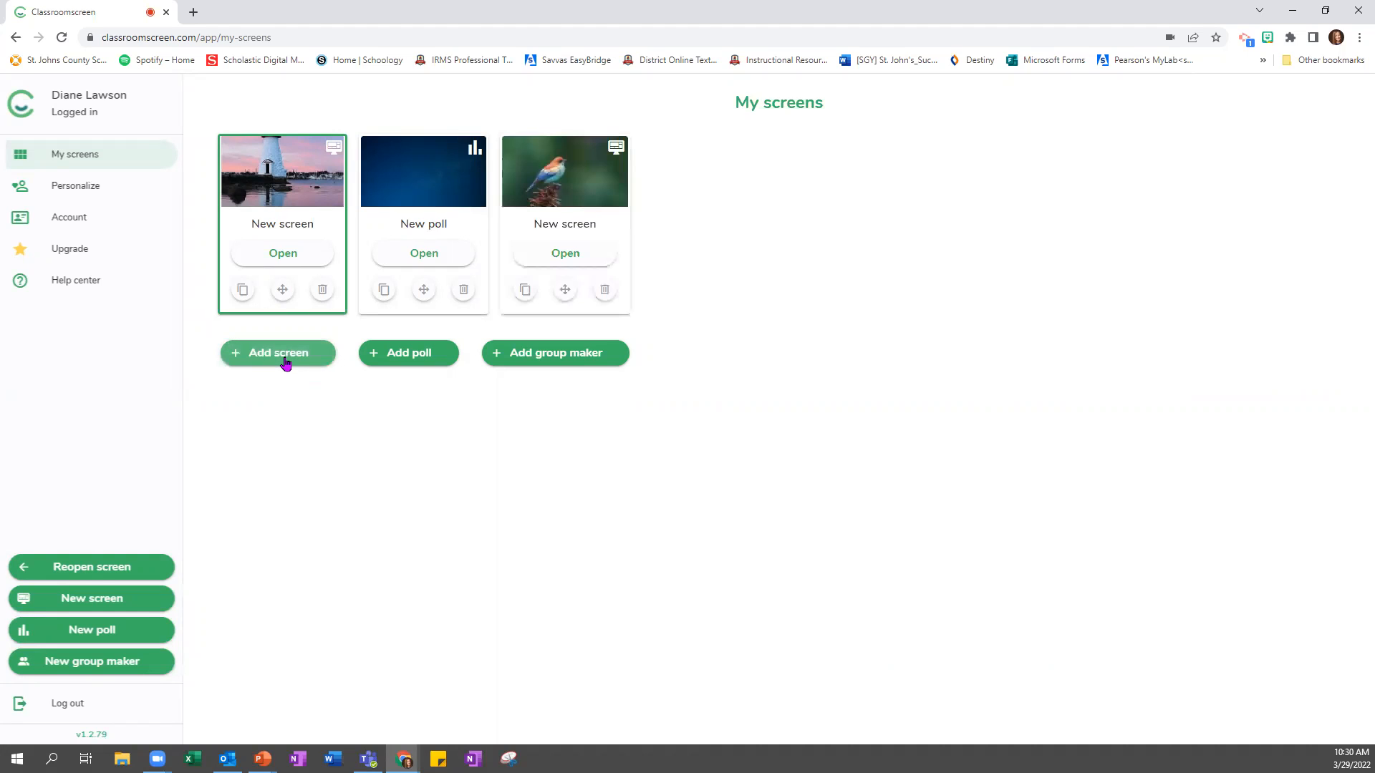
pyautogui.click(571, 255)
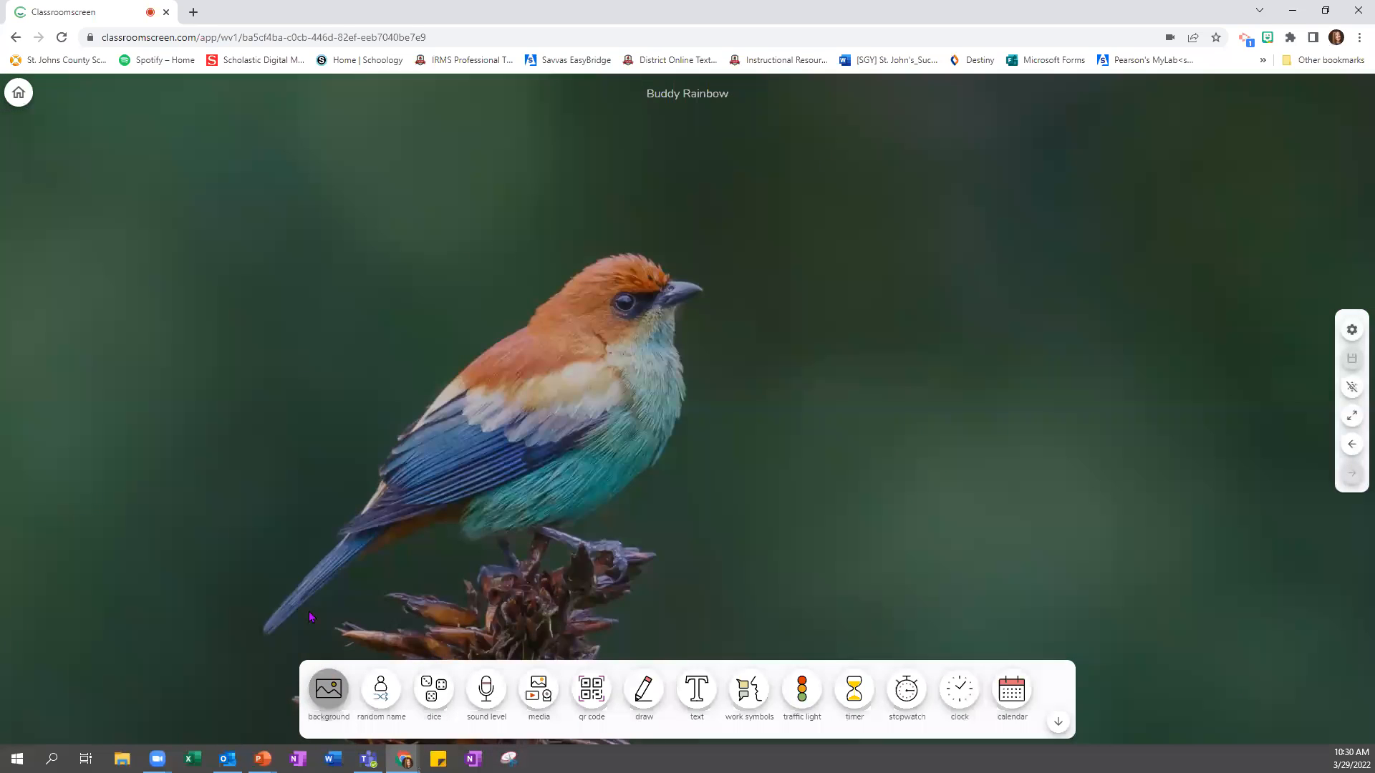
# Step: Try the orange mountain photo as the background, and set the pink blossoming tree from the Spring category instead
pyautogui.click(329, 688)
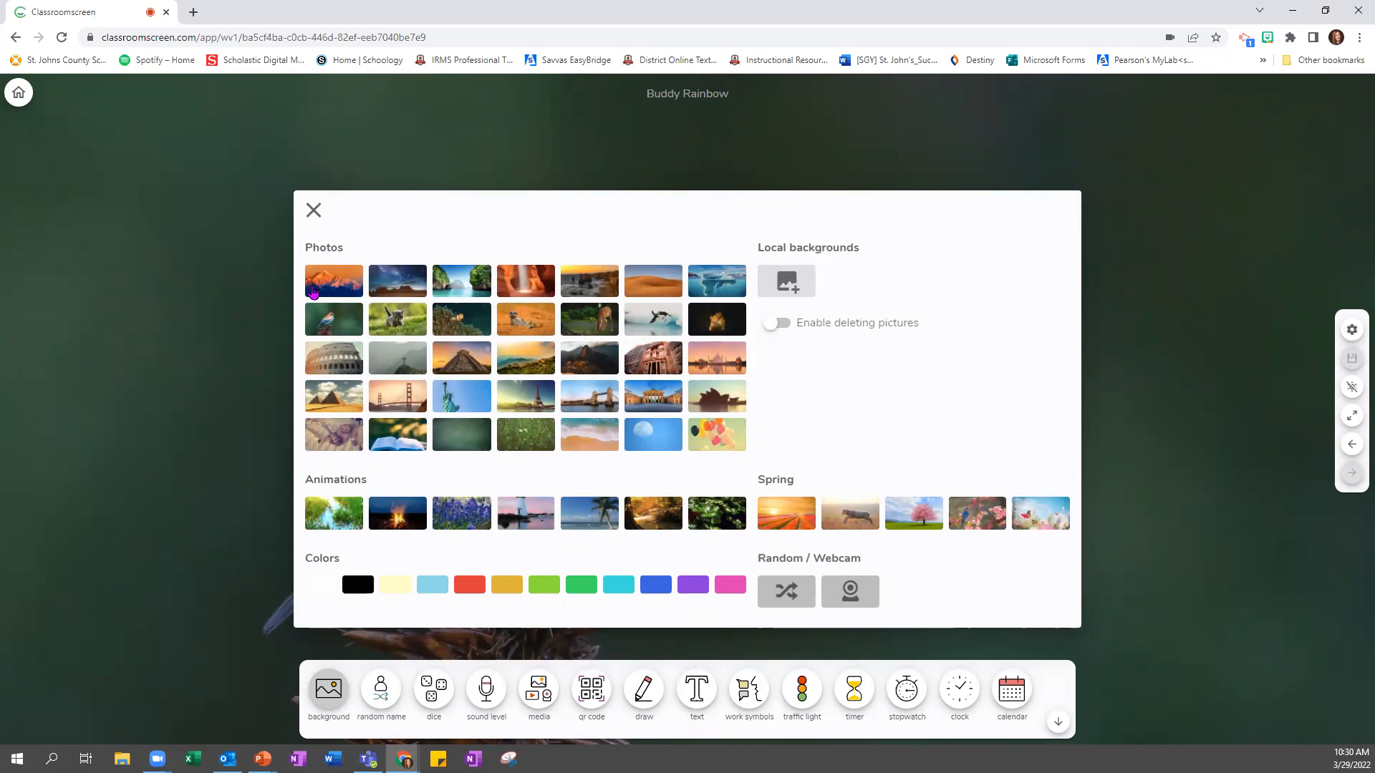
pyautogui.click(330, 289)
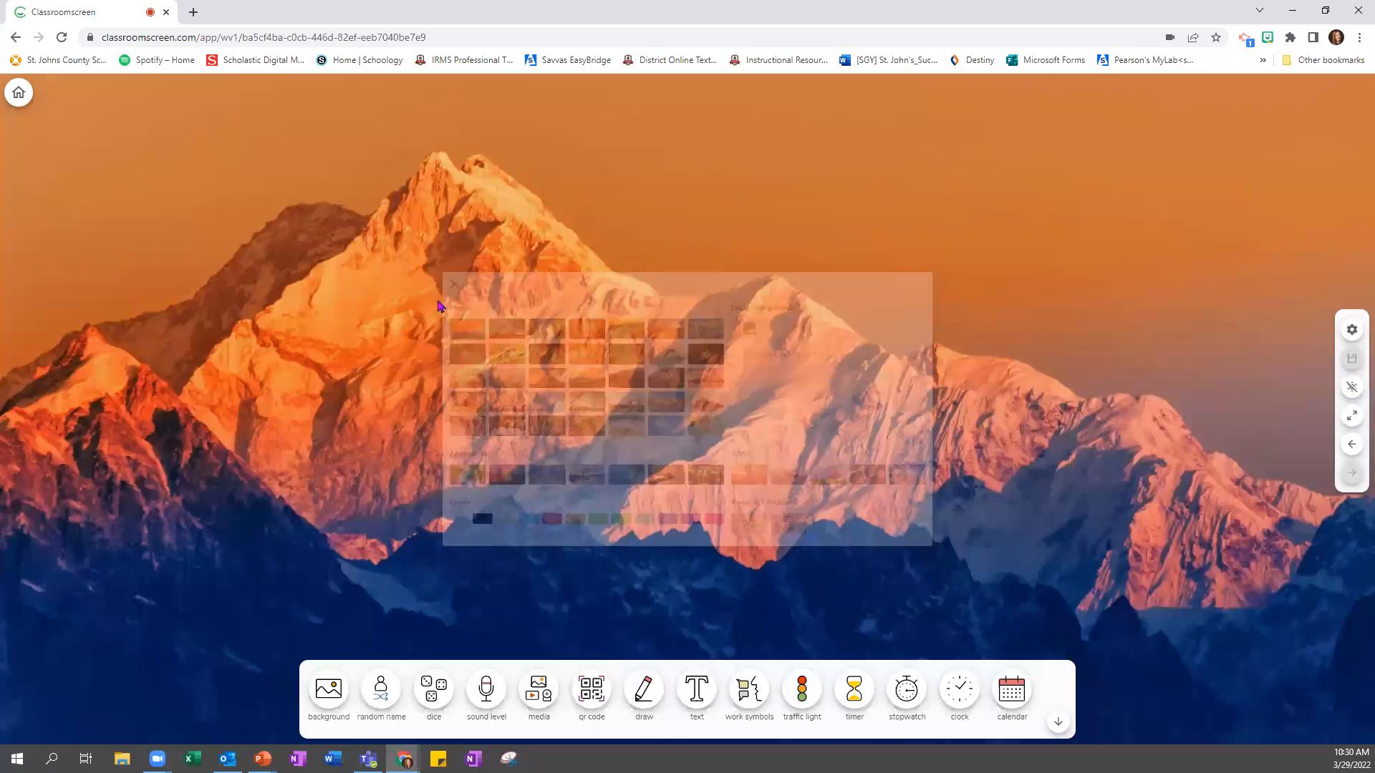
pyautogui.click(329, 705)
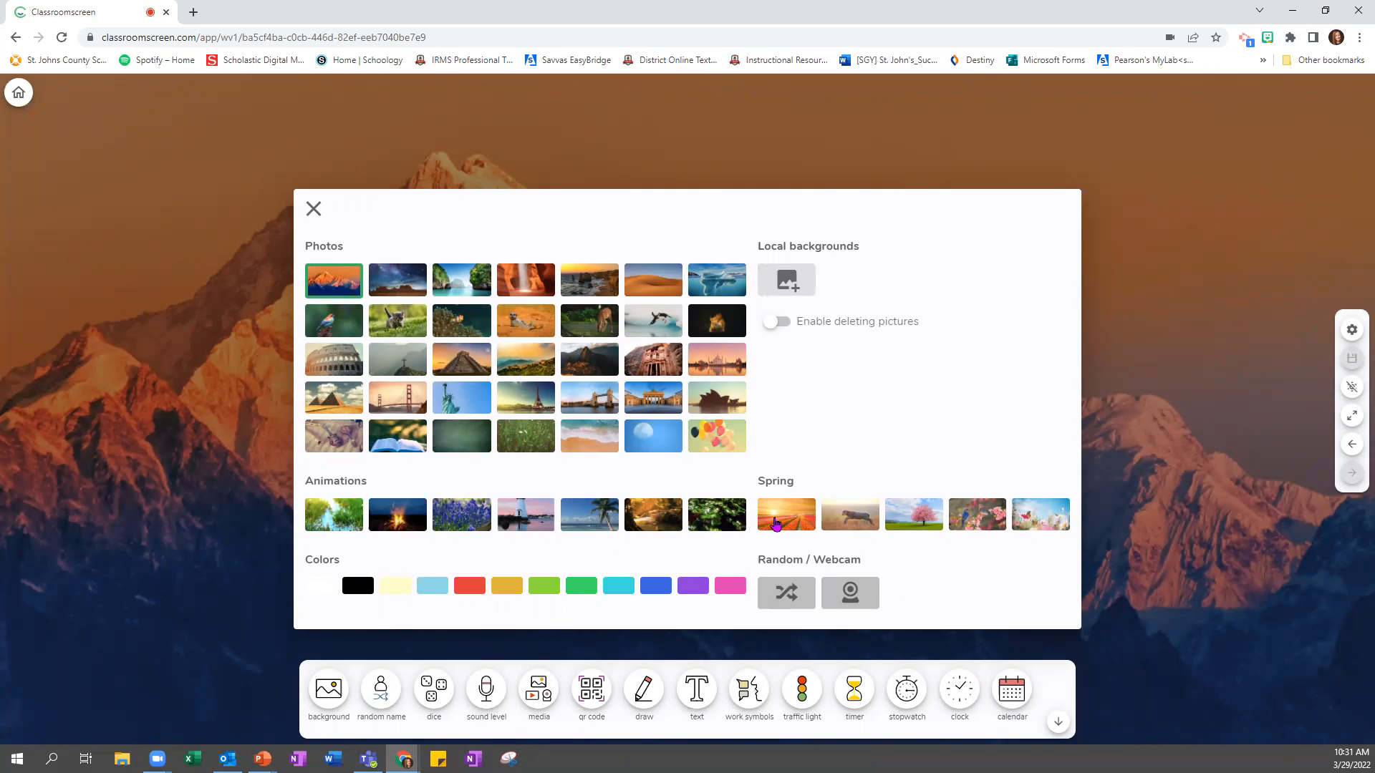
pyautogui.click(906, 524)
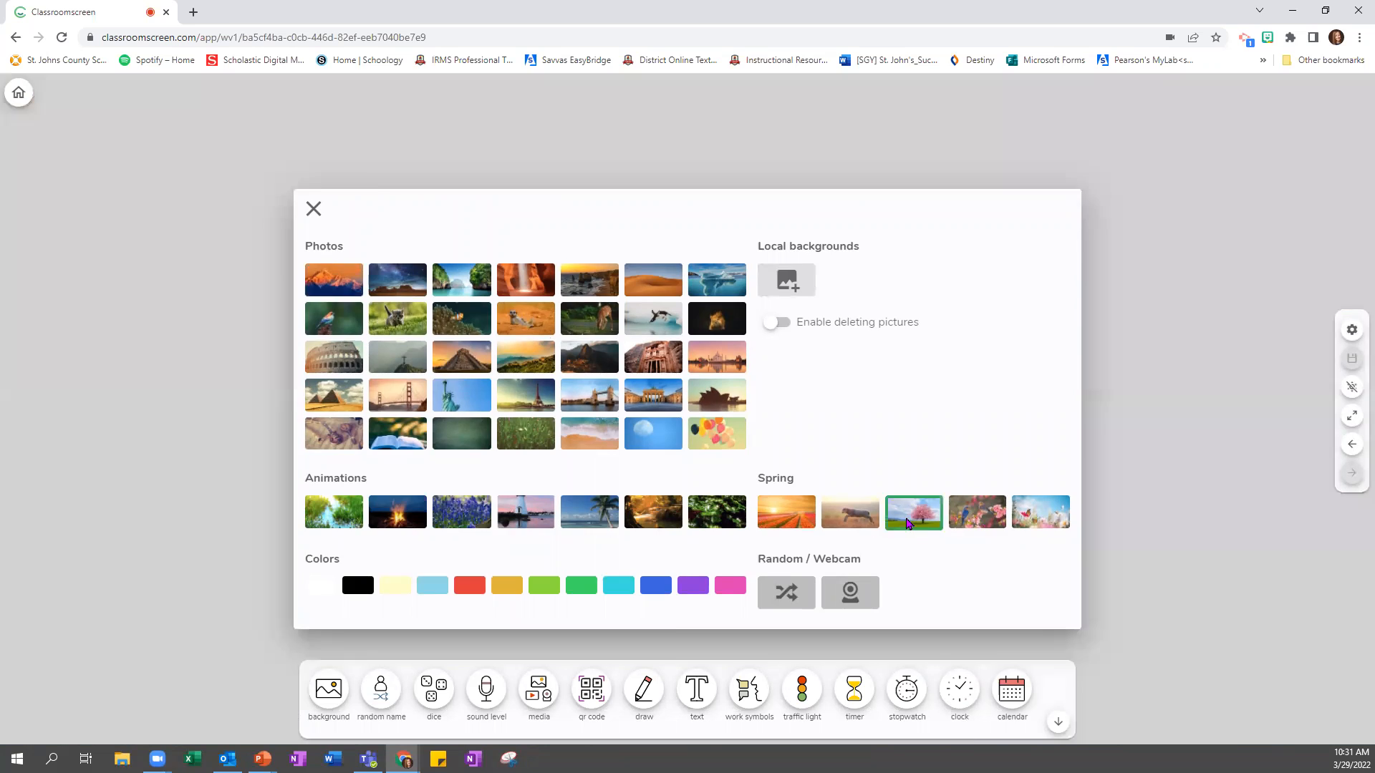
pyautogui.click(1088, 467)
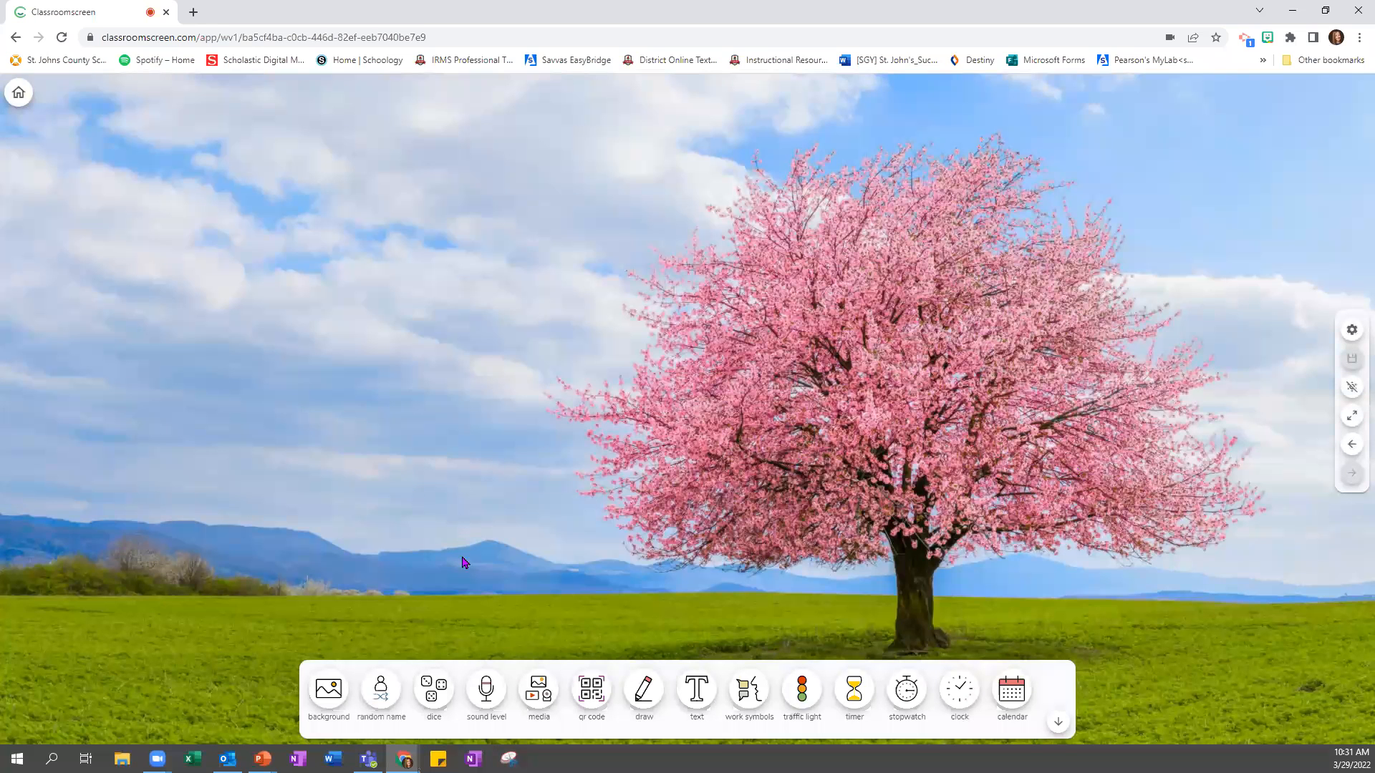
# Step: Add a random name widget using List One and have it choose a student
pyautogui.click(377, 701)
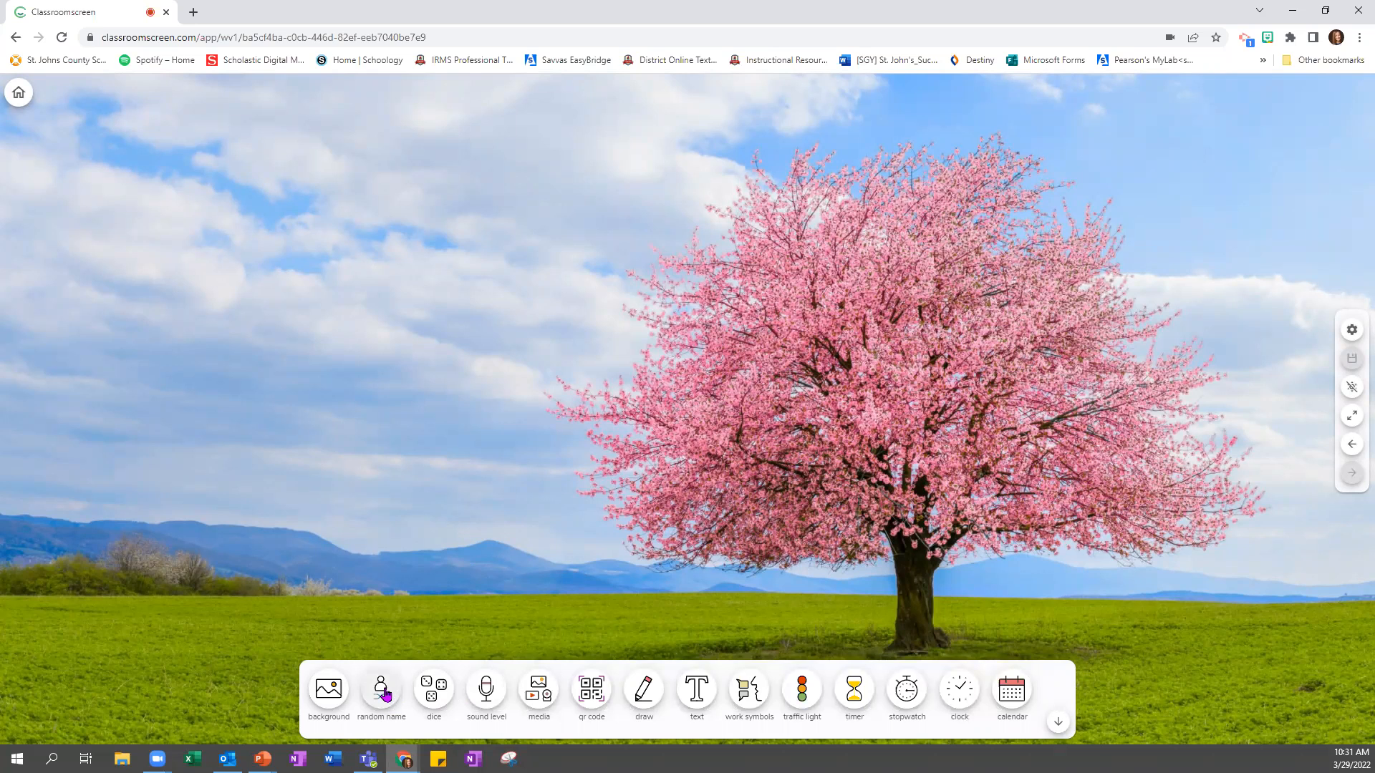
pyautogui.click(384, 695)
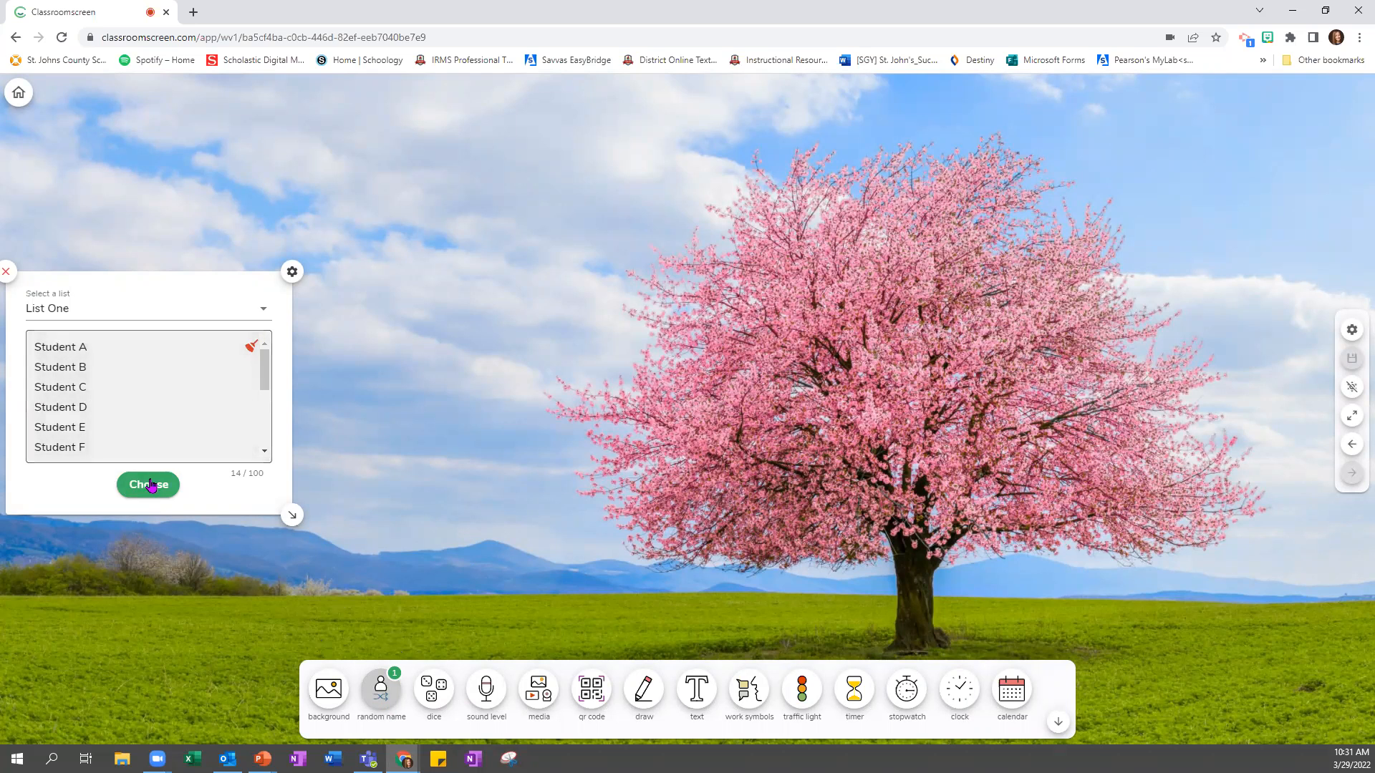
pyautogui.click(264, 311)
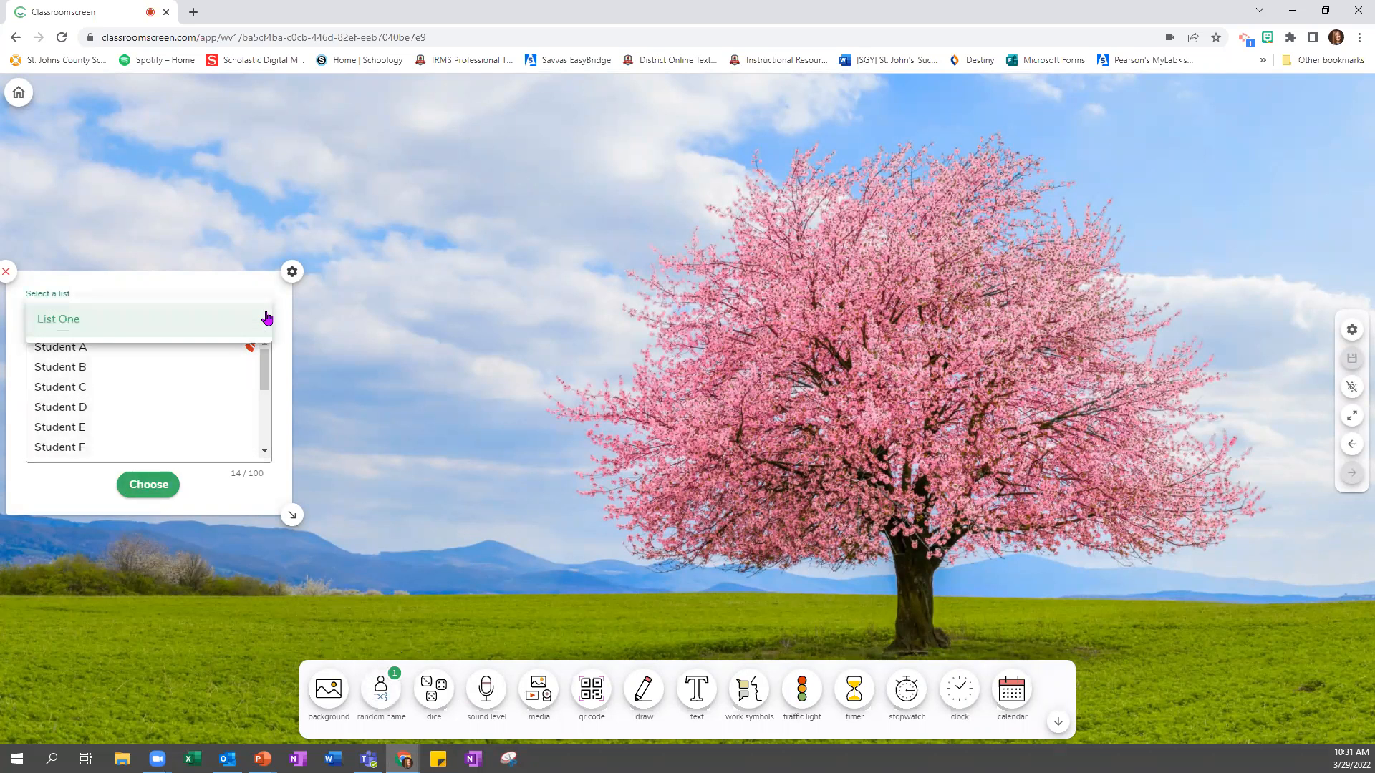
pyautogui.click(95, 320)
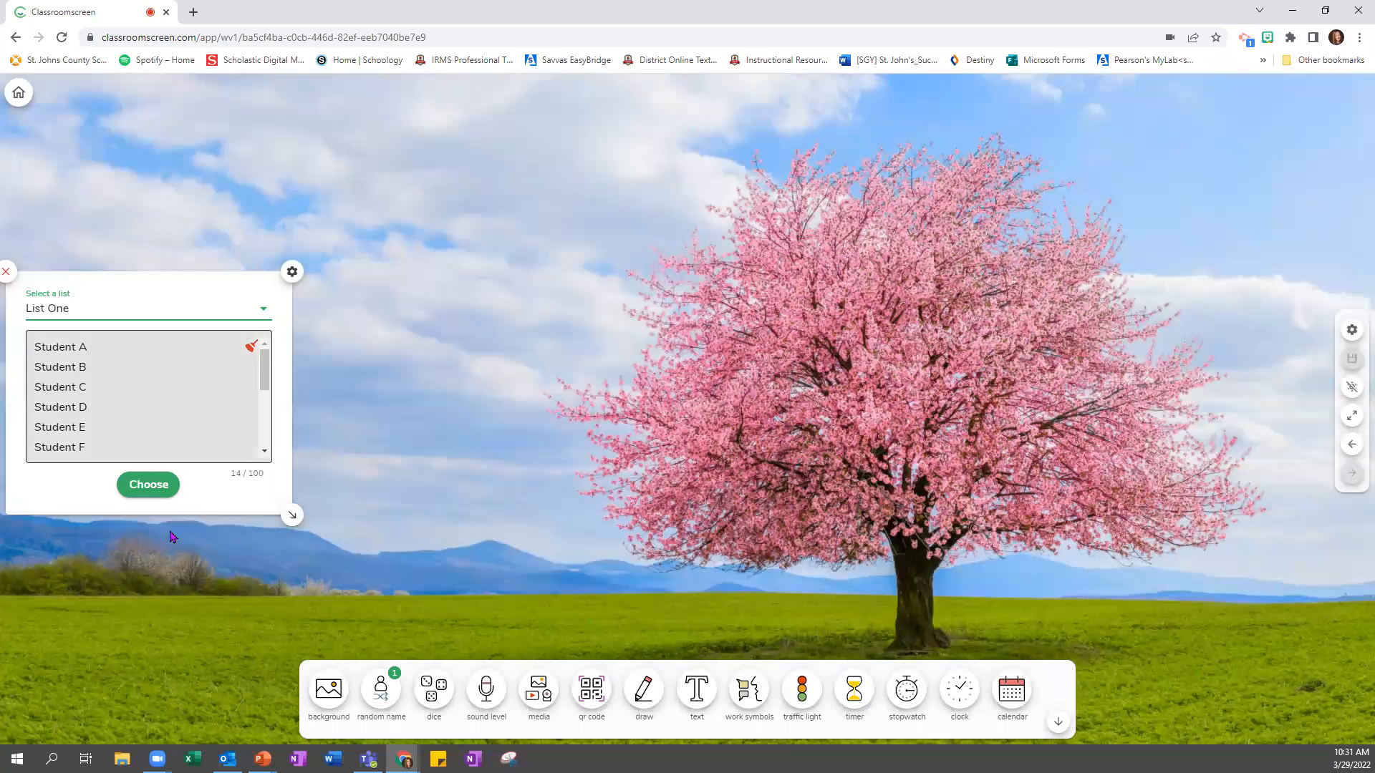
pyautogui.click(143, 484)
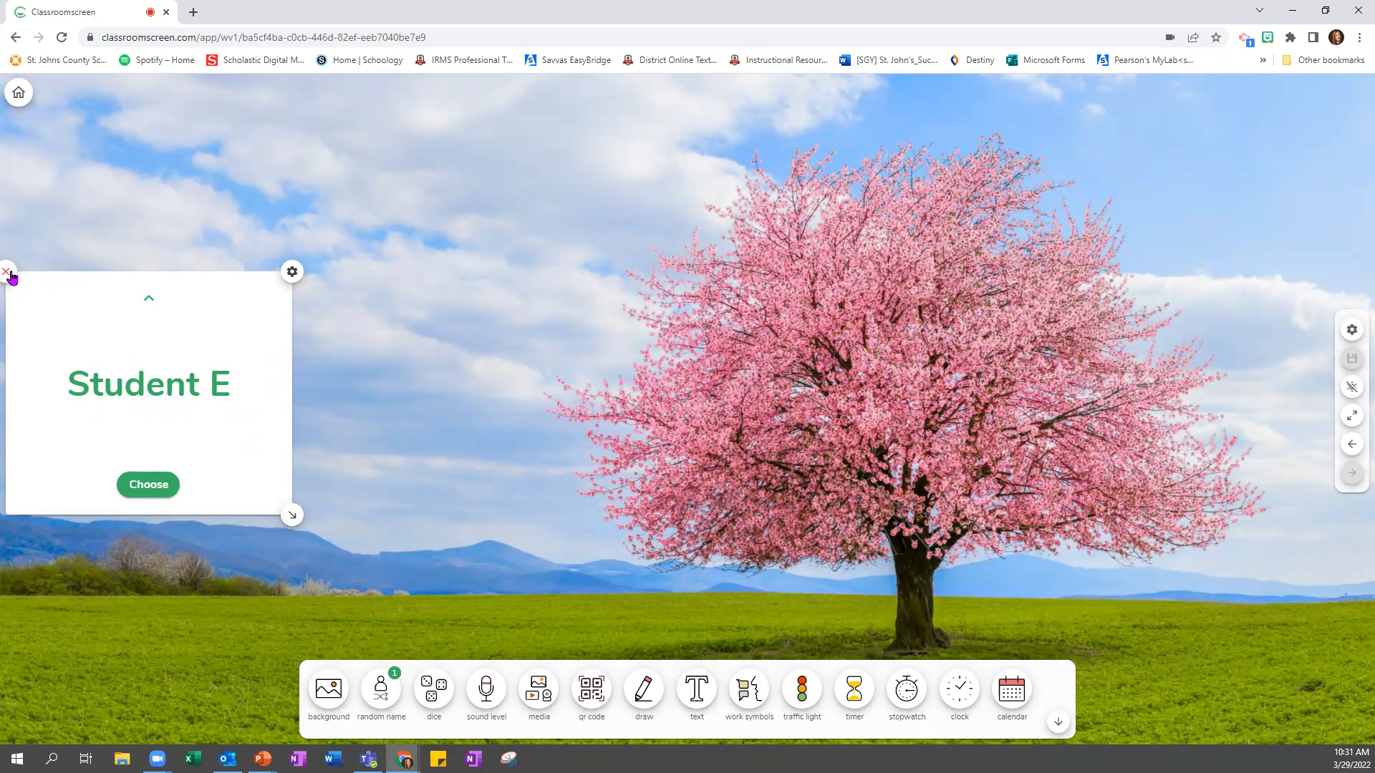
# Step: Set the random name widget's background color to pink after trying light blue, and shrink the widget
pyautogui.click(292, 272)
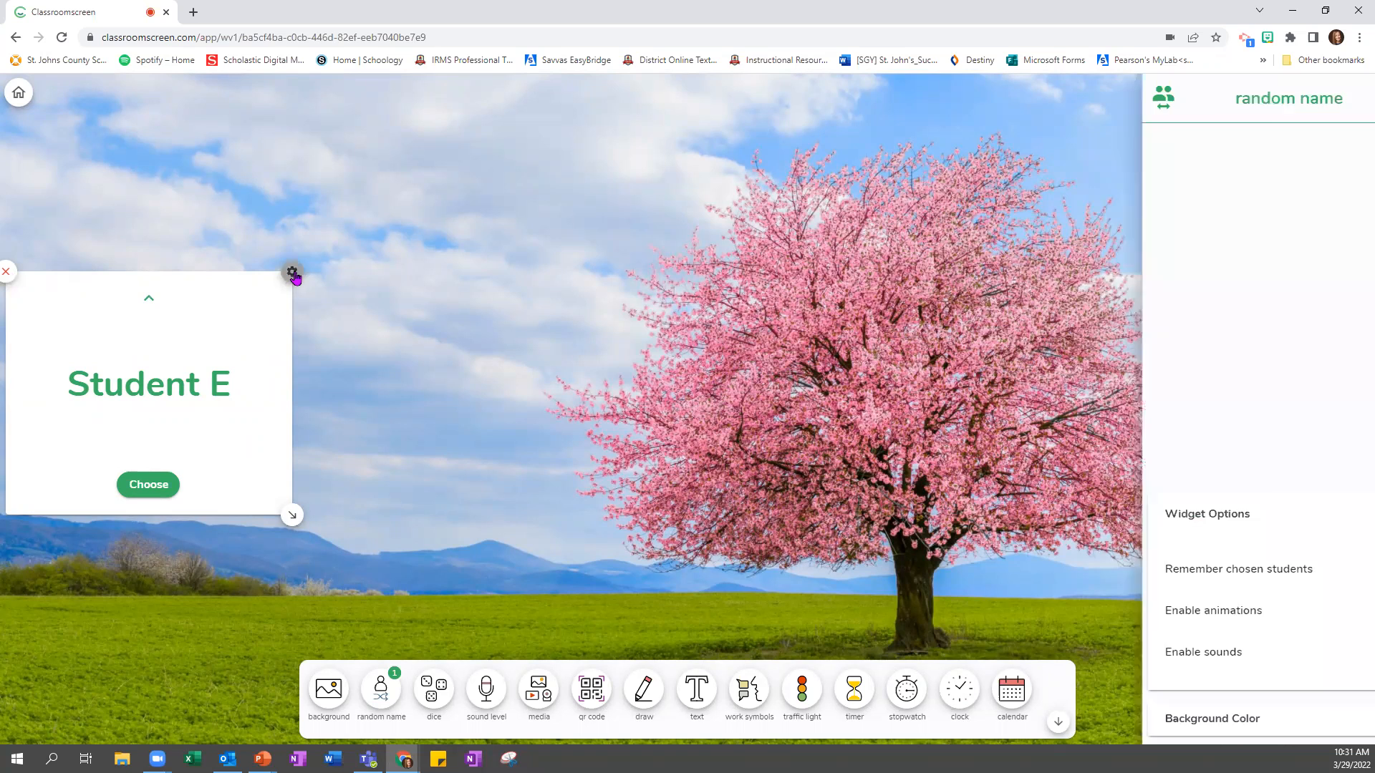
pyautogui.click(1244, 716)
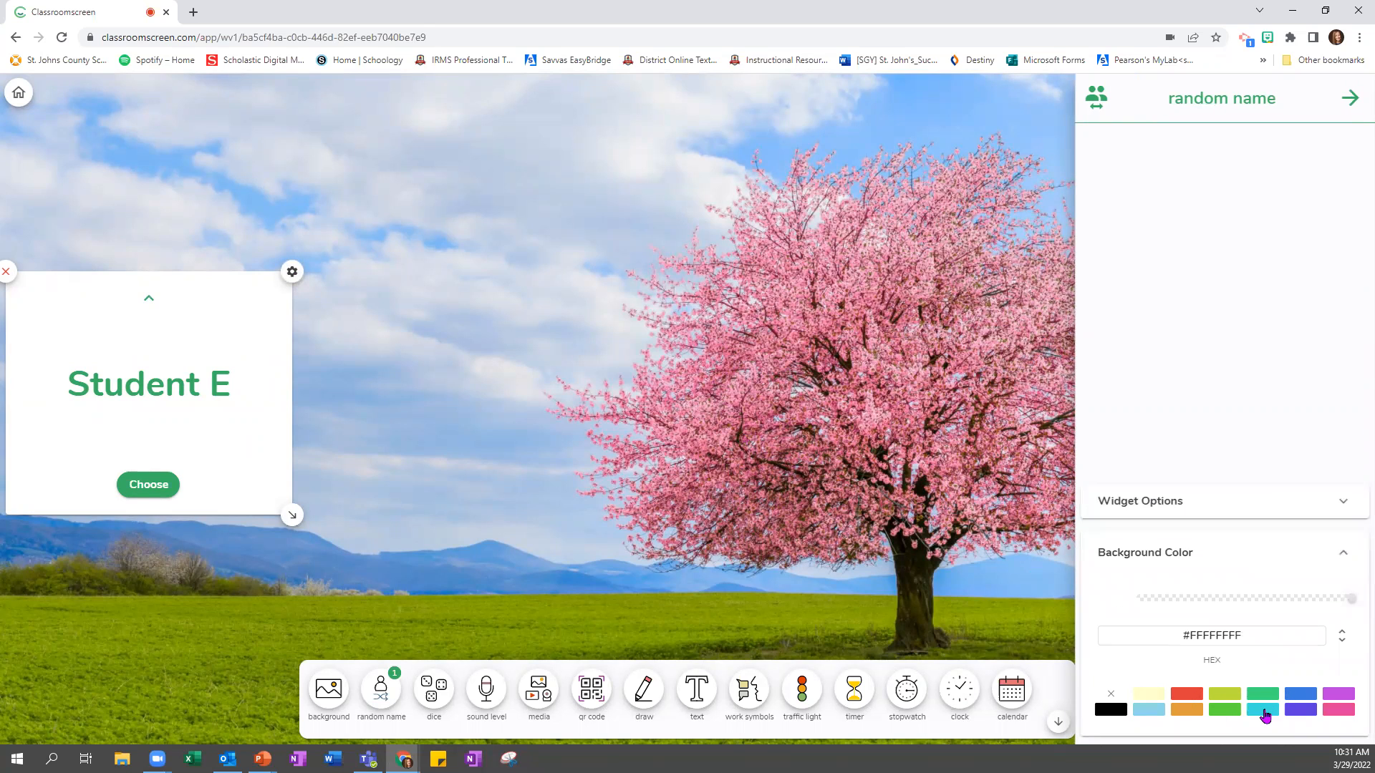
pyautogui.click(1148, 710)
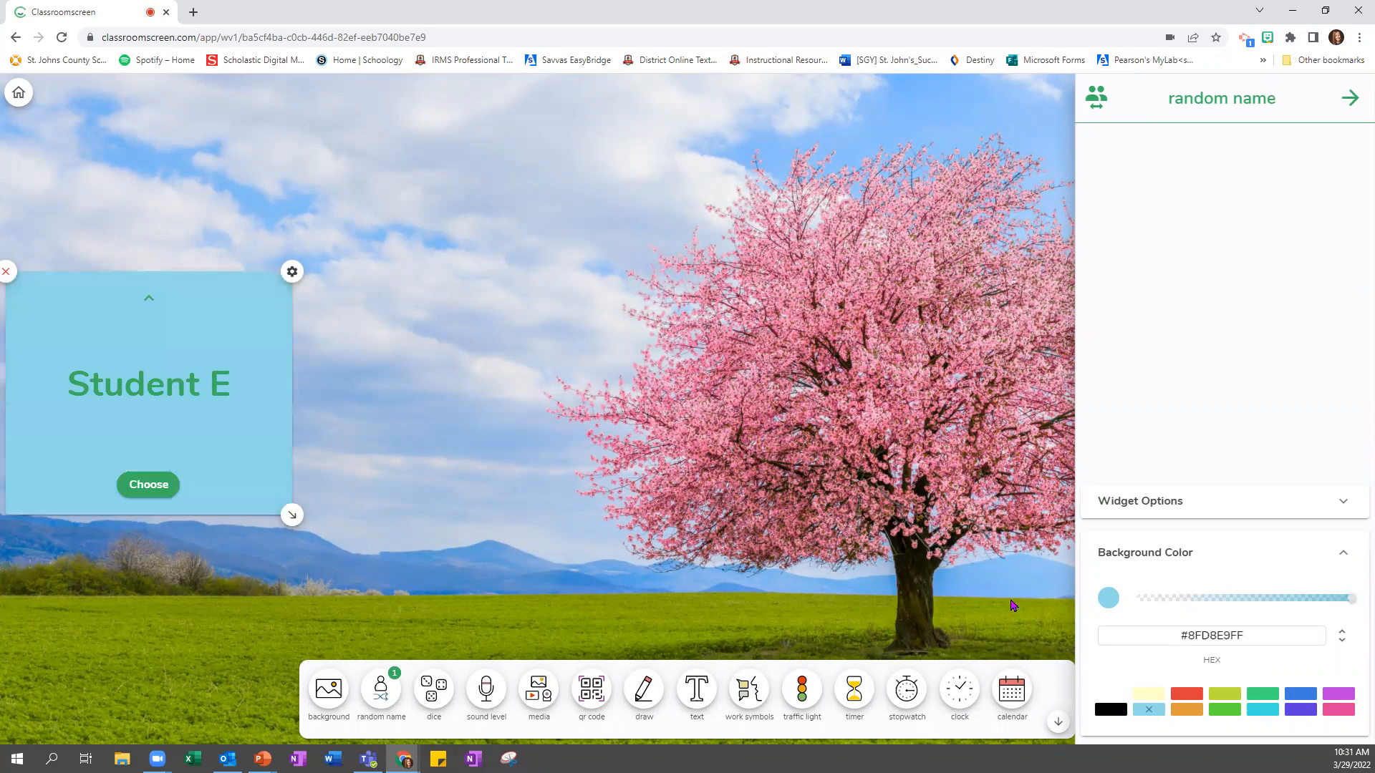
pyautogui.click(1346, 710)
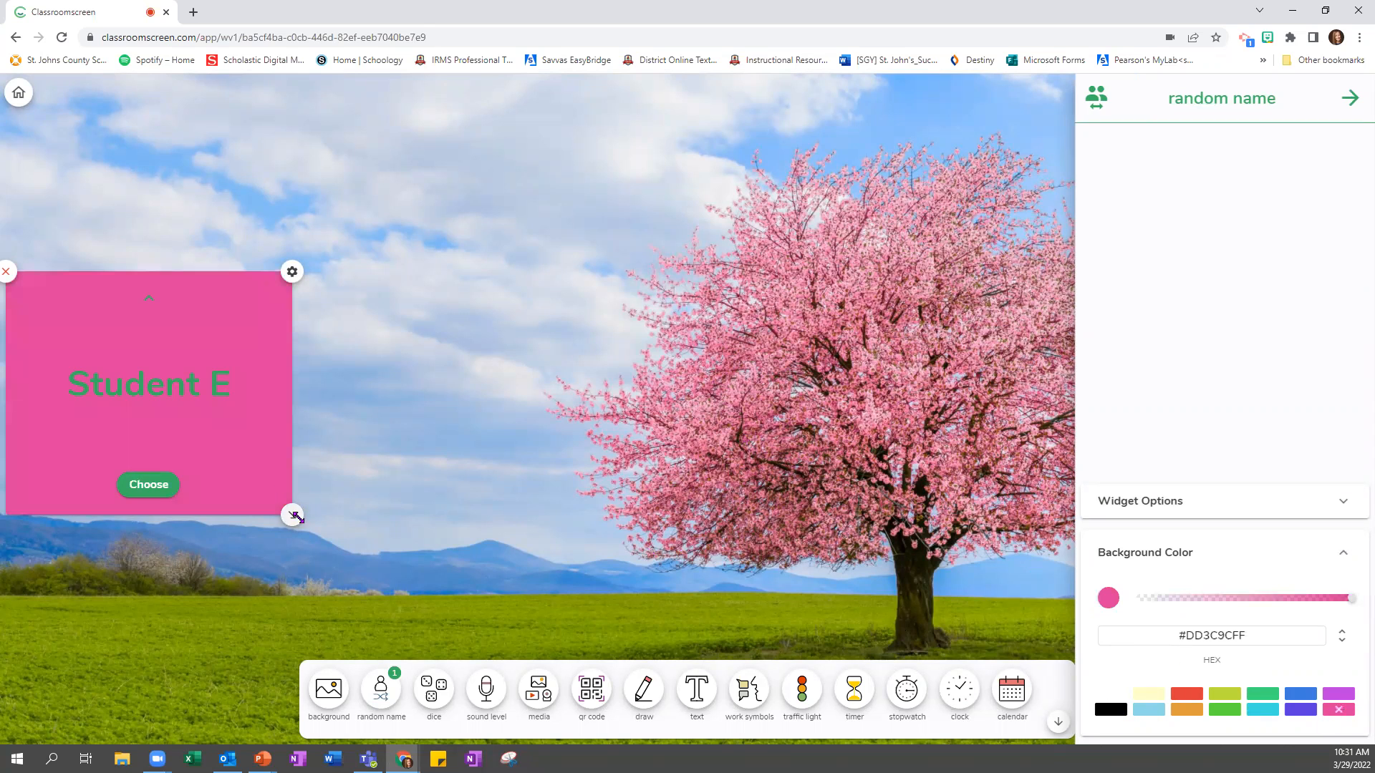
pyautogui.moveTo(292, 514); pyautogui.dragTo(197, 342)
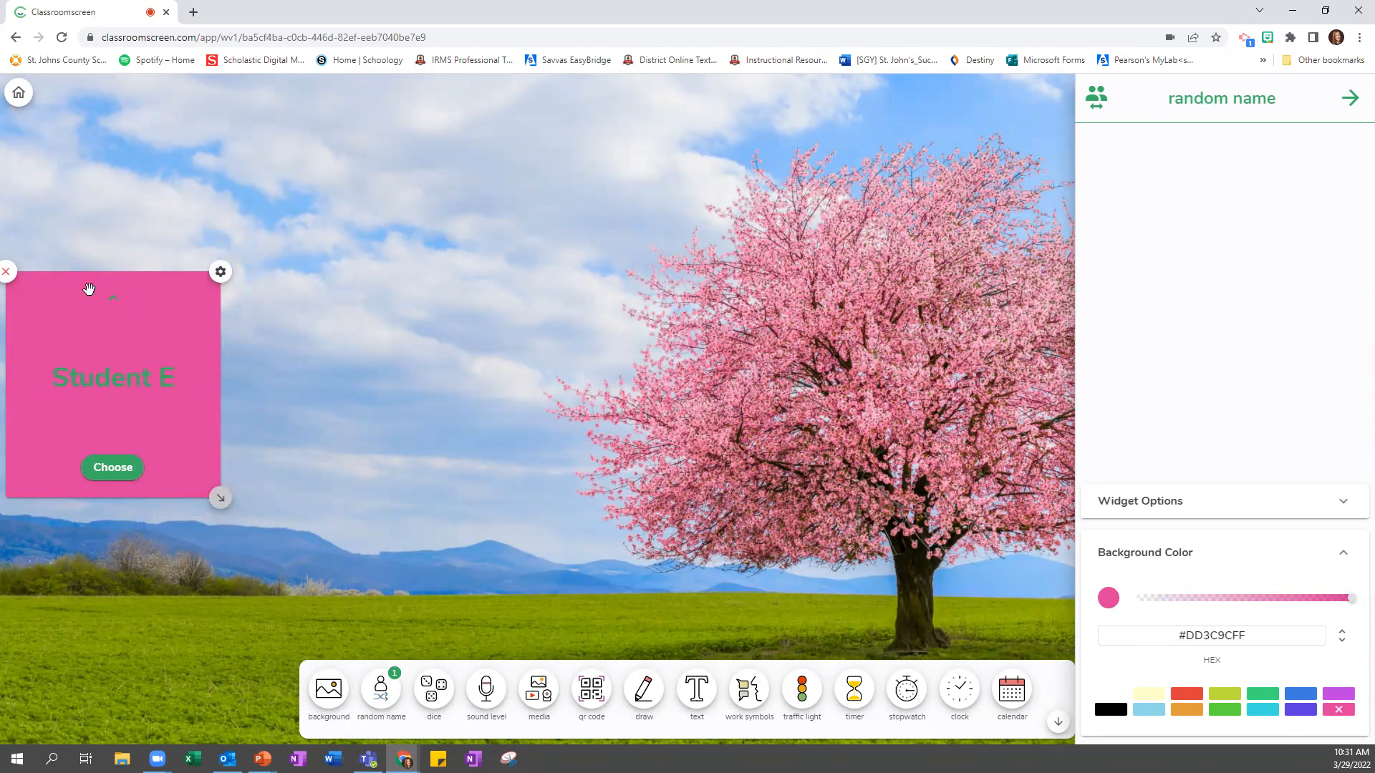
pyautogui.click(1351, 99)
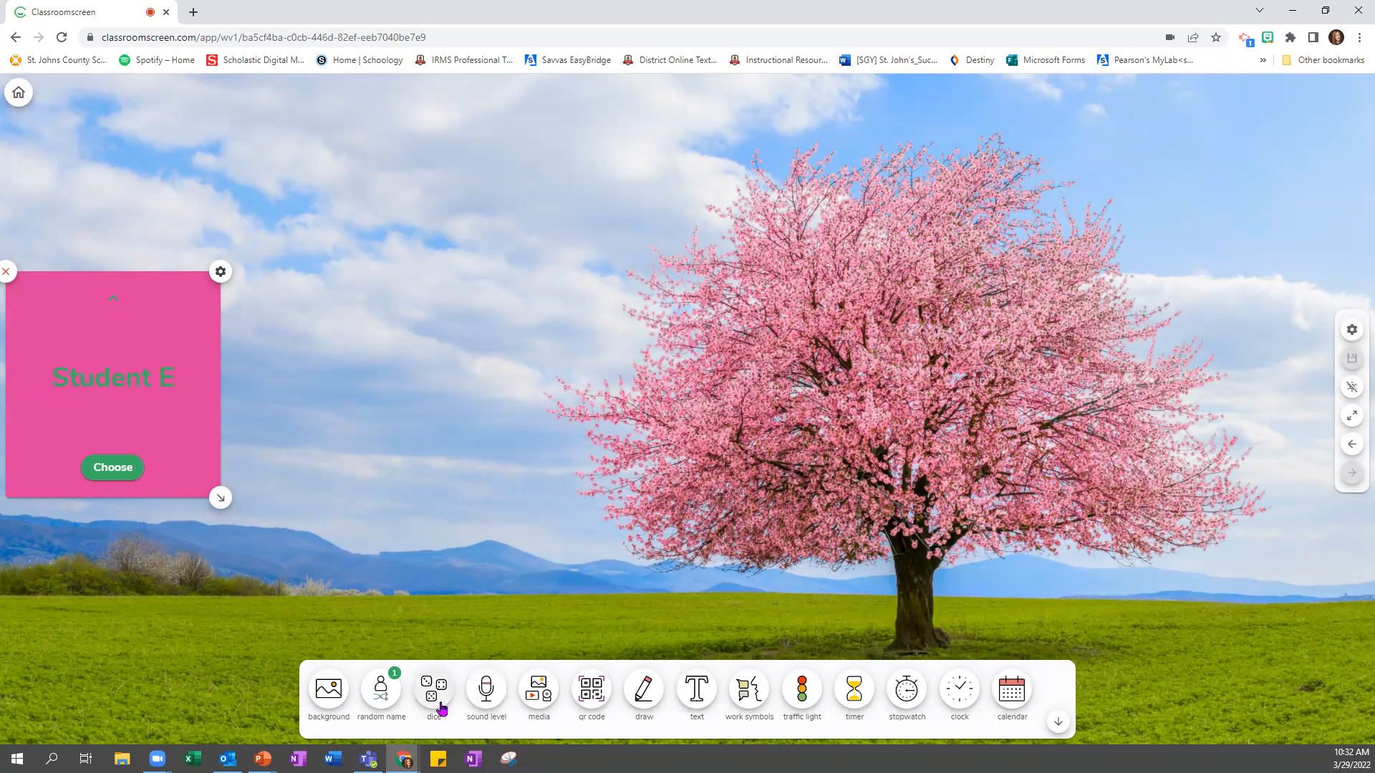
# Step: Add a dice widget and set it to three dice
pyautogui.click(430, 684)
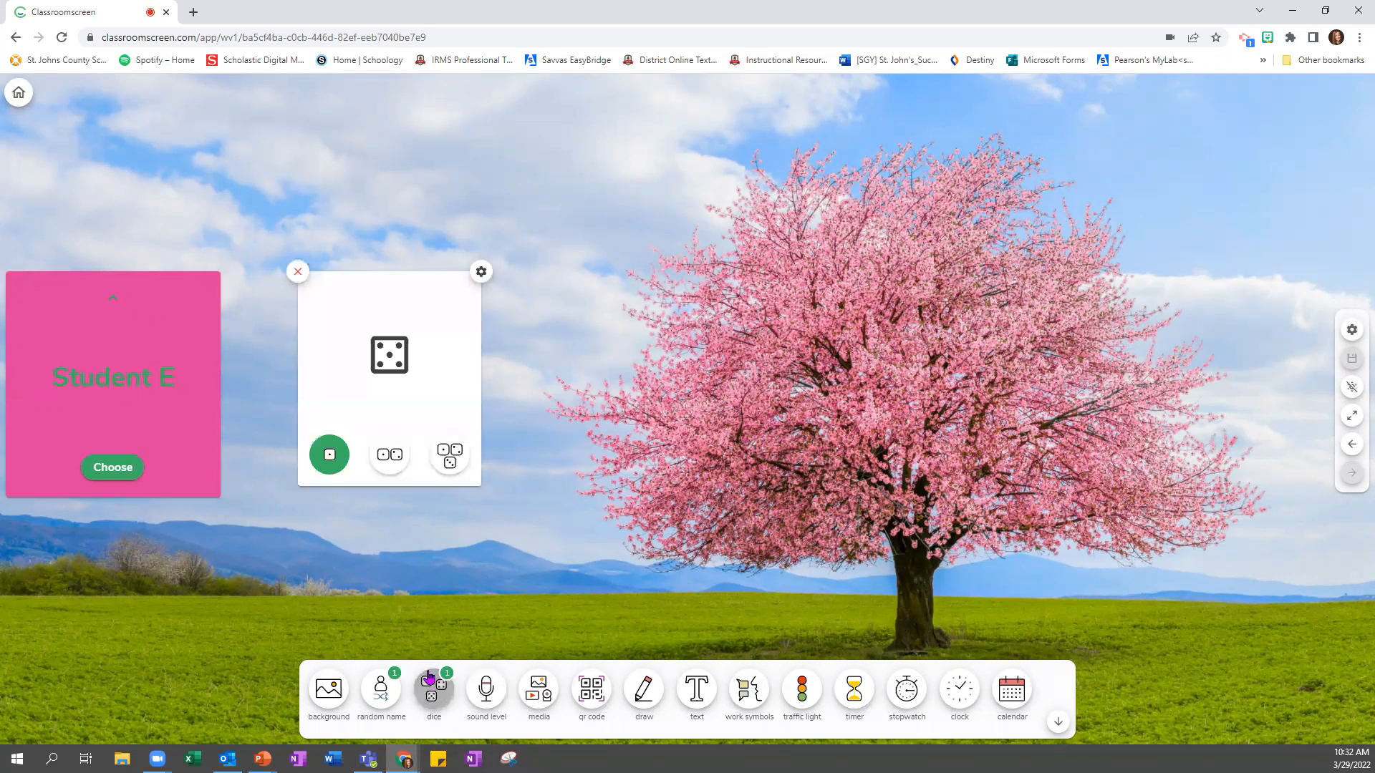
pyautogui.click(451, 455)
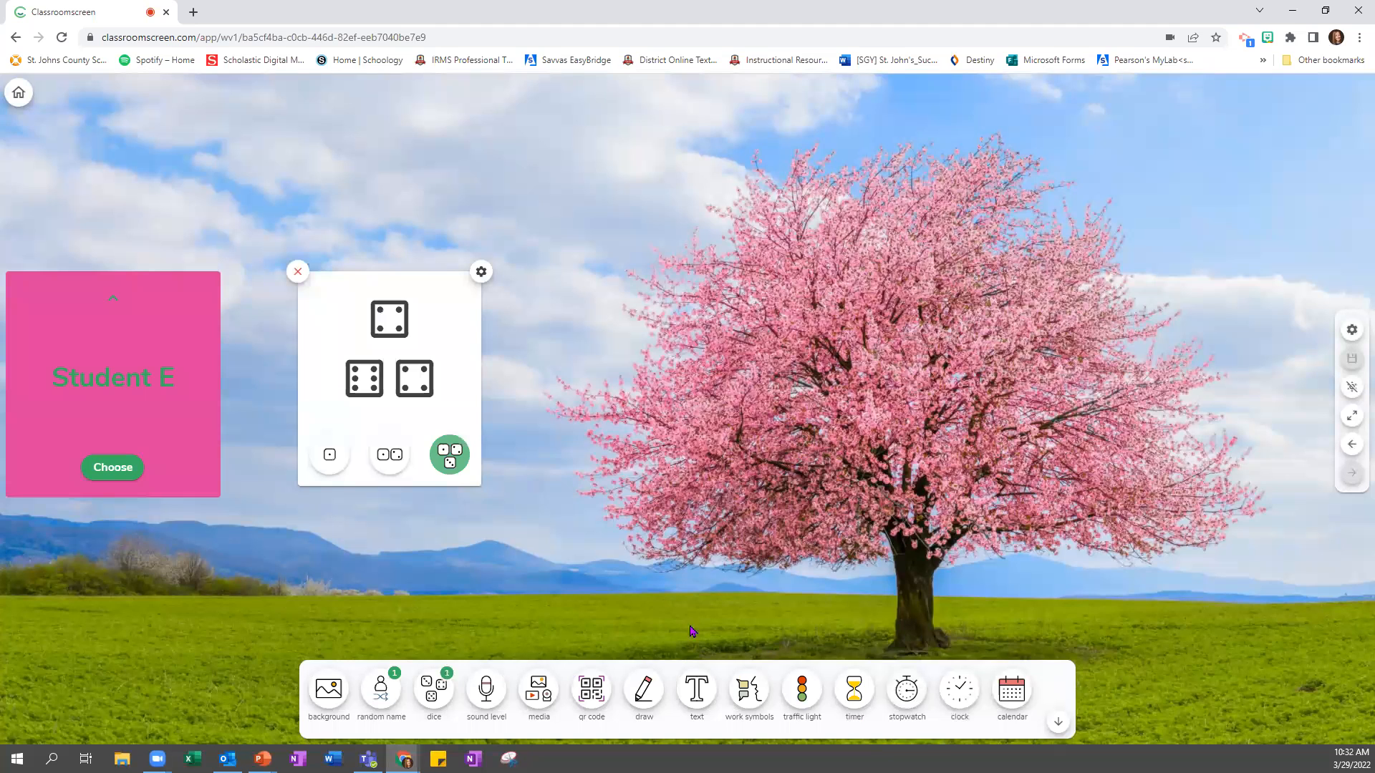
# Step: Add a timer widget and set its background color to blue
pyautogui.click(854, 688)
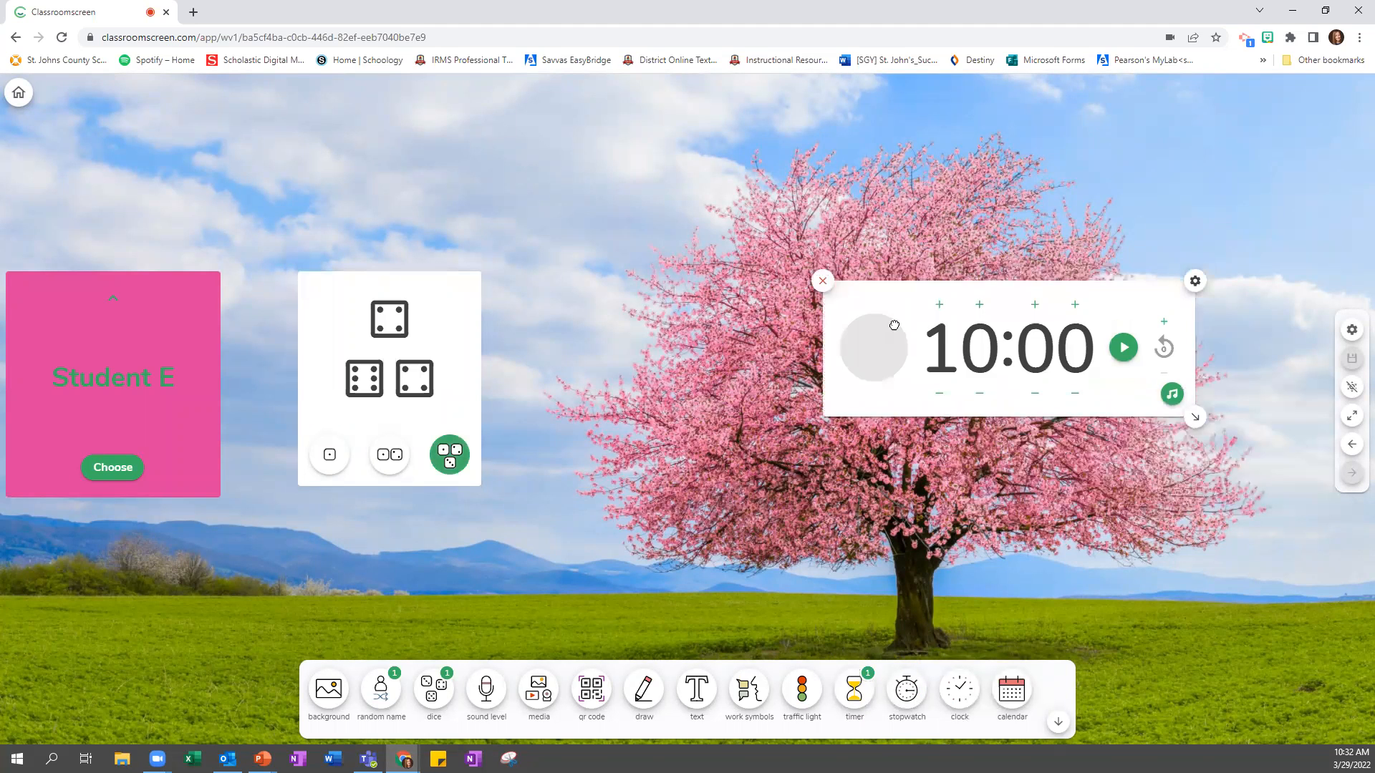
pyautogui.click(1201, 303)
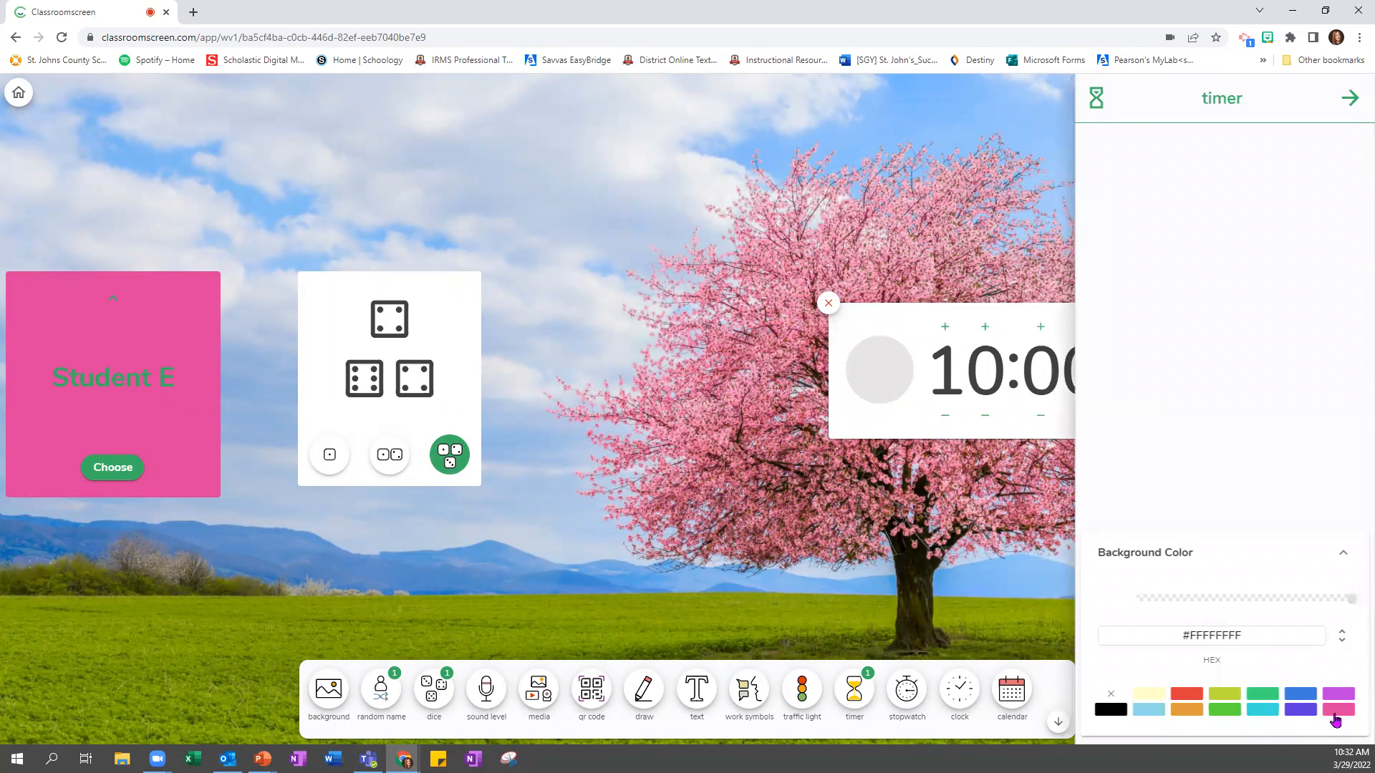
pyautogui.click(1300, 695)
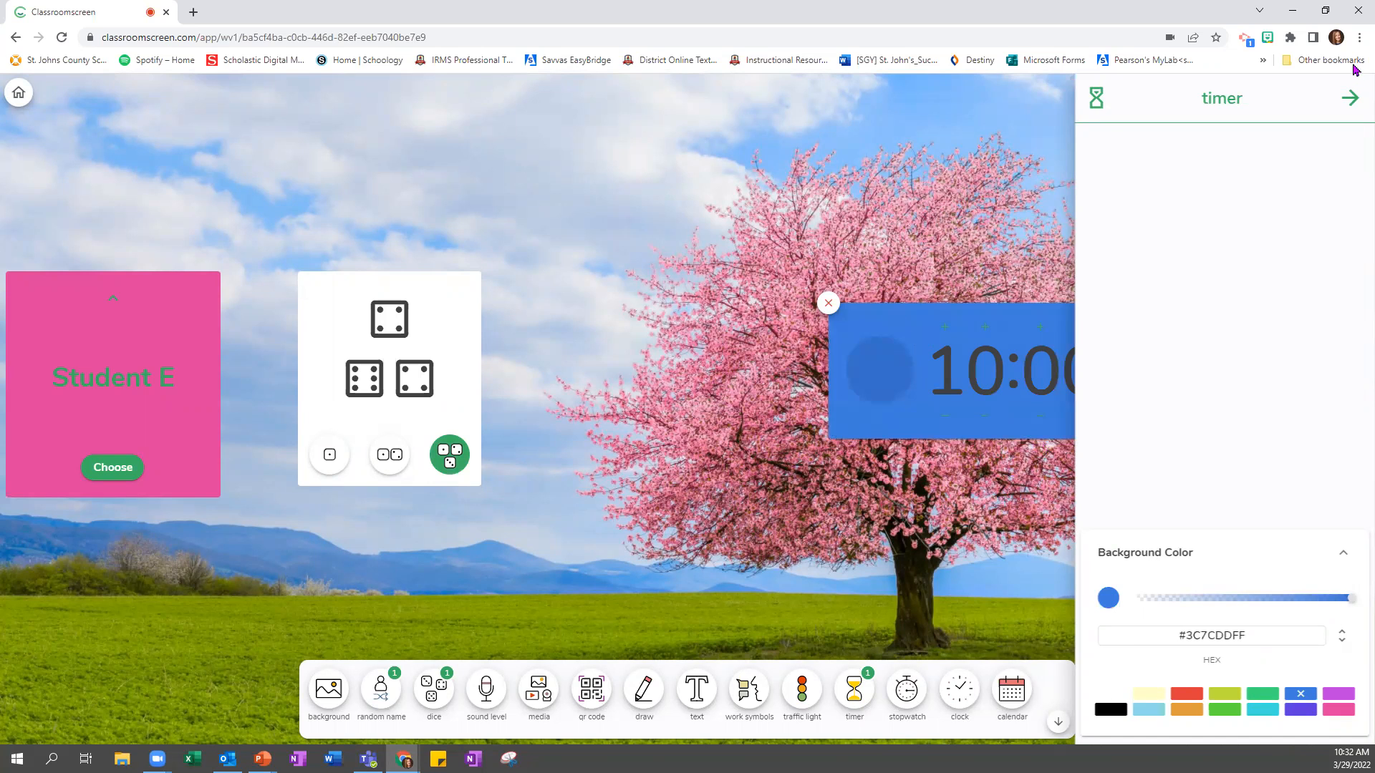
pyautogui.click(1349, 97)
# Step: Try the first alarm sound for the timer, and select the second sound in the row instead
pyautogui.click(1178, 416)
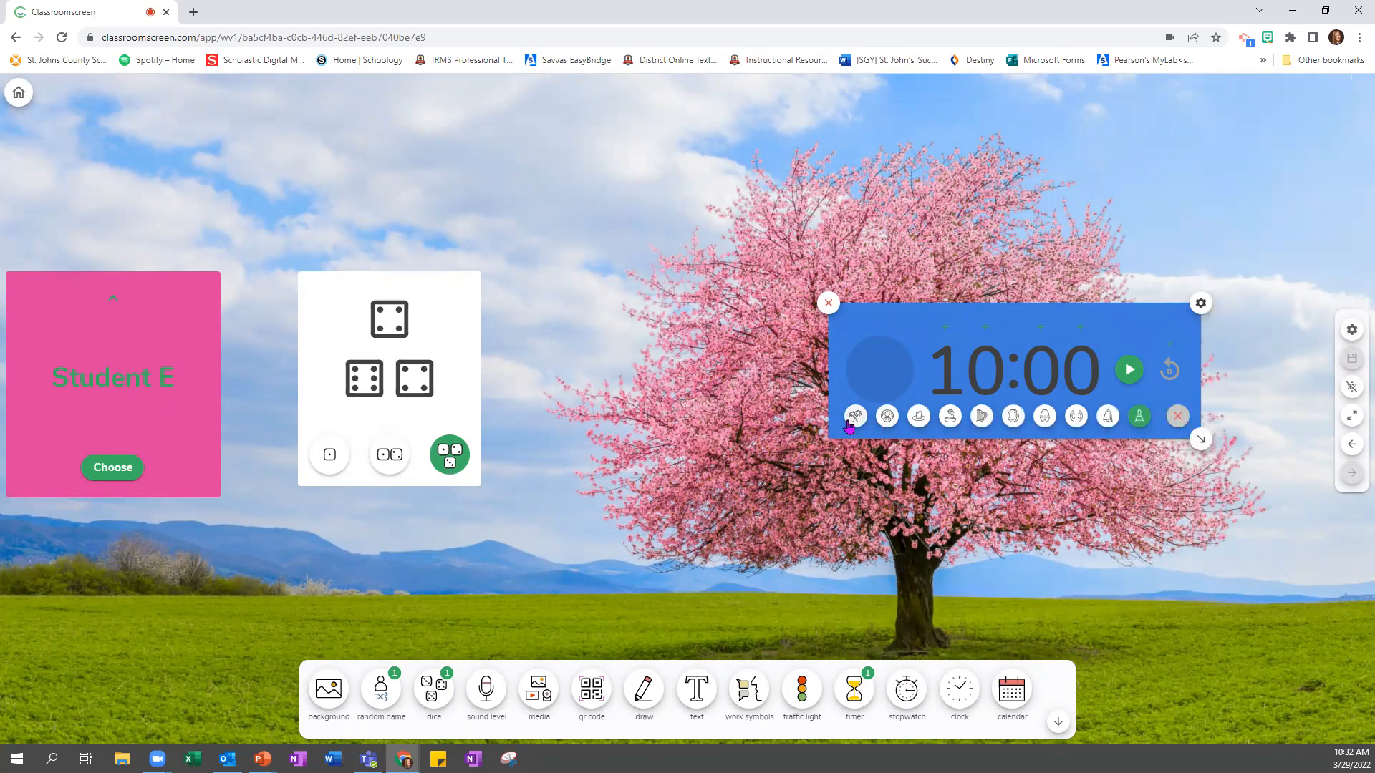
pyautogui.click(849, 418)
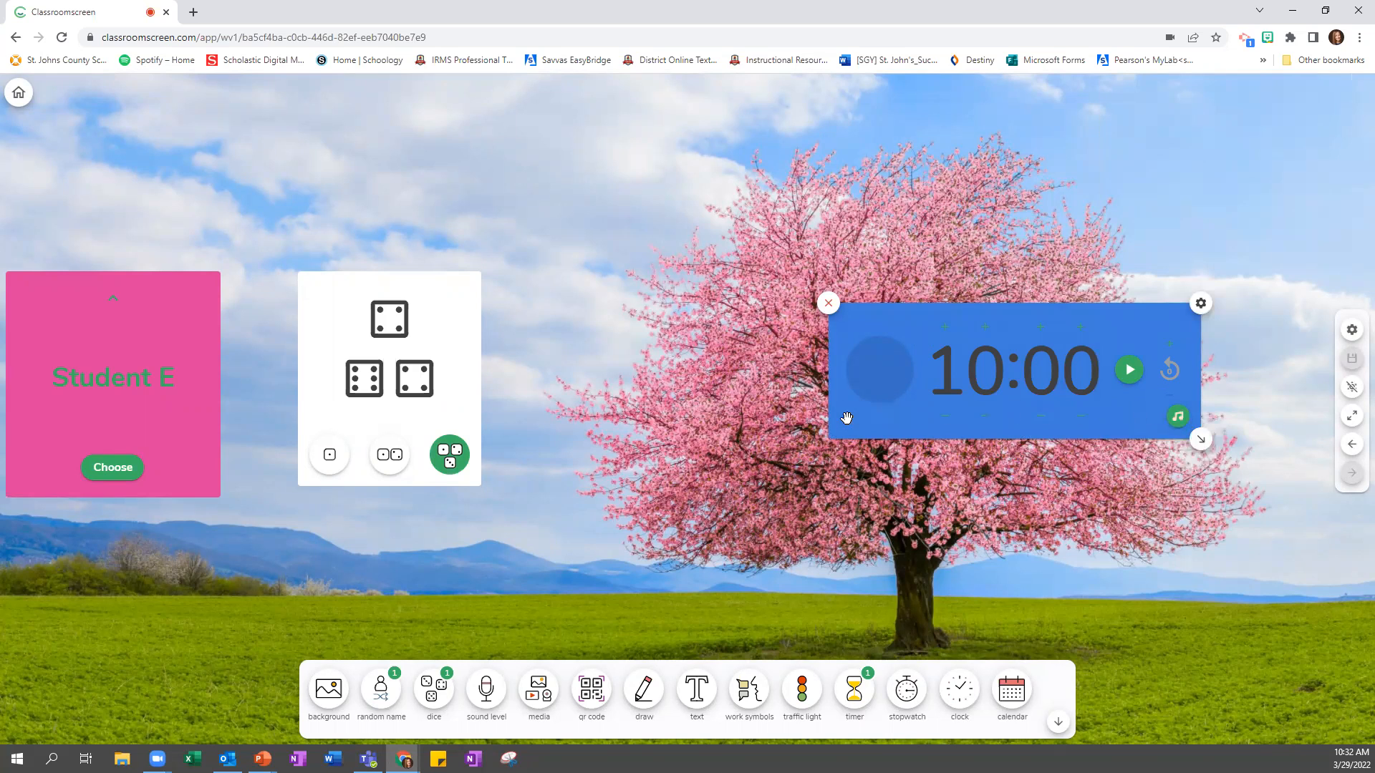
pyautogui.click(1176, 418)
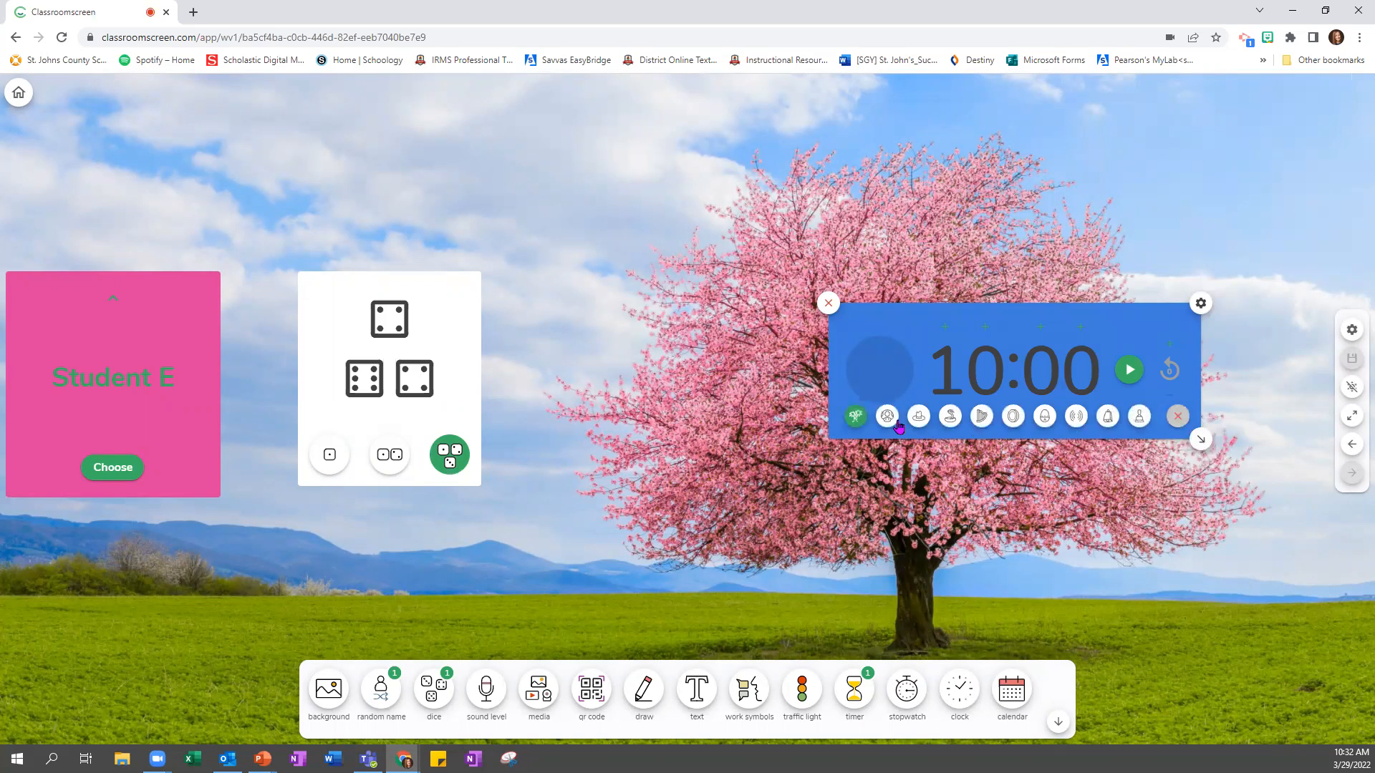
pyautogui.click(888, 421)
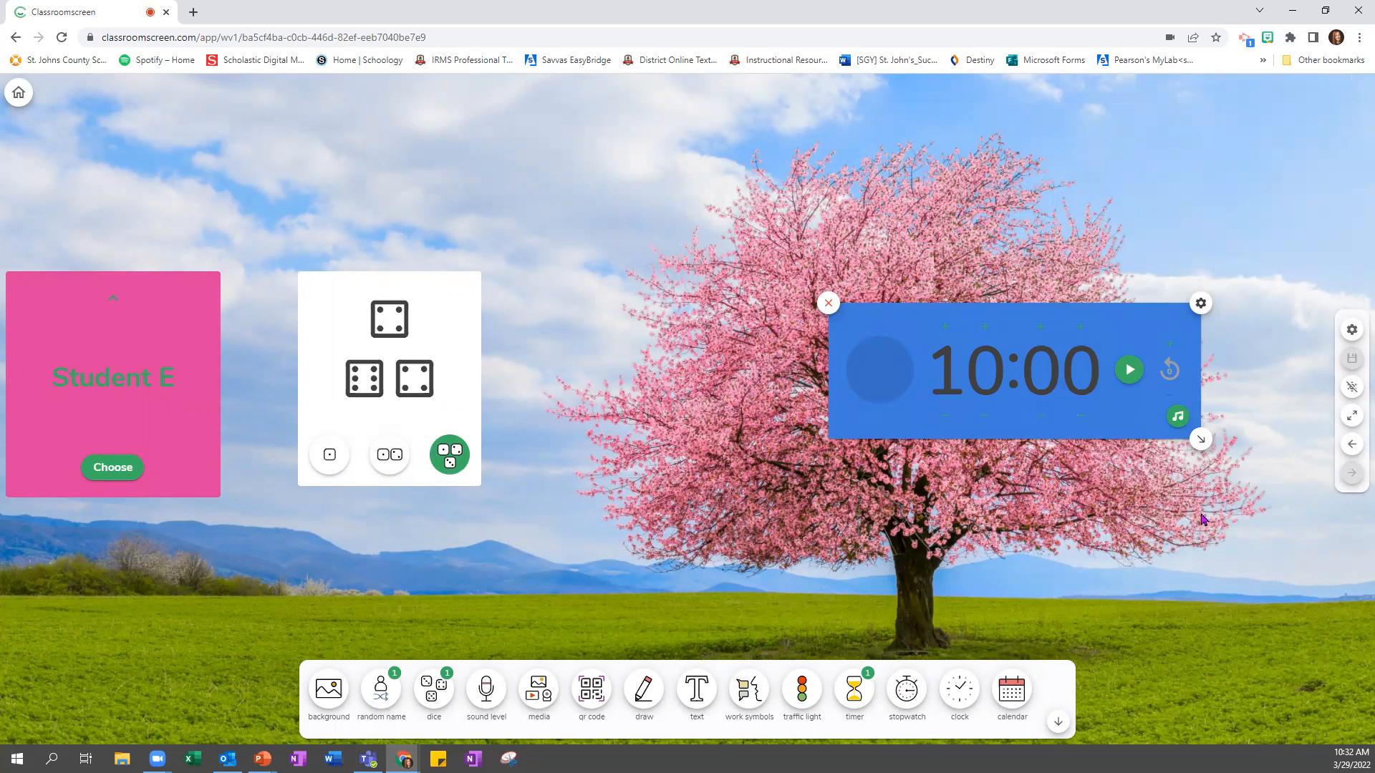
# Step: Shrink the timer and move it to the lower-right corner of the canvas, and leave the screen for the overview
pyautogui.moveTo(1204, 439); pyautogui.dragTo(1008, 421)
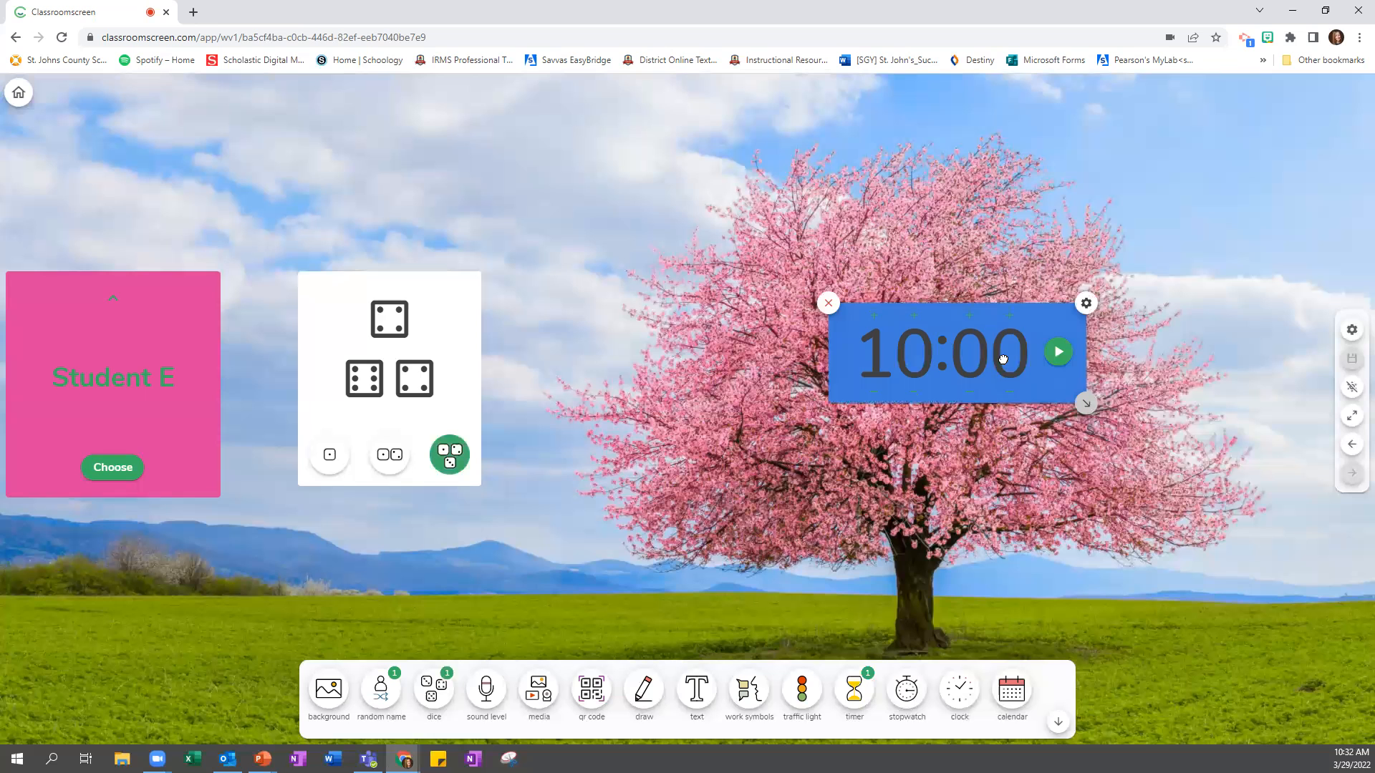
pyautogui.moveTo(850, 349); pyautogui.dragTo(1117, 661)
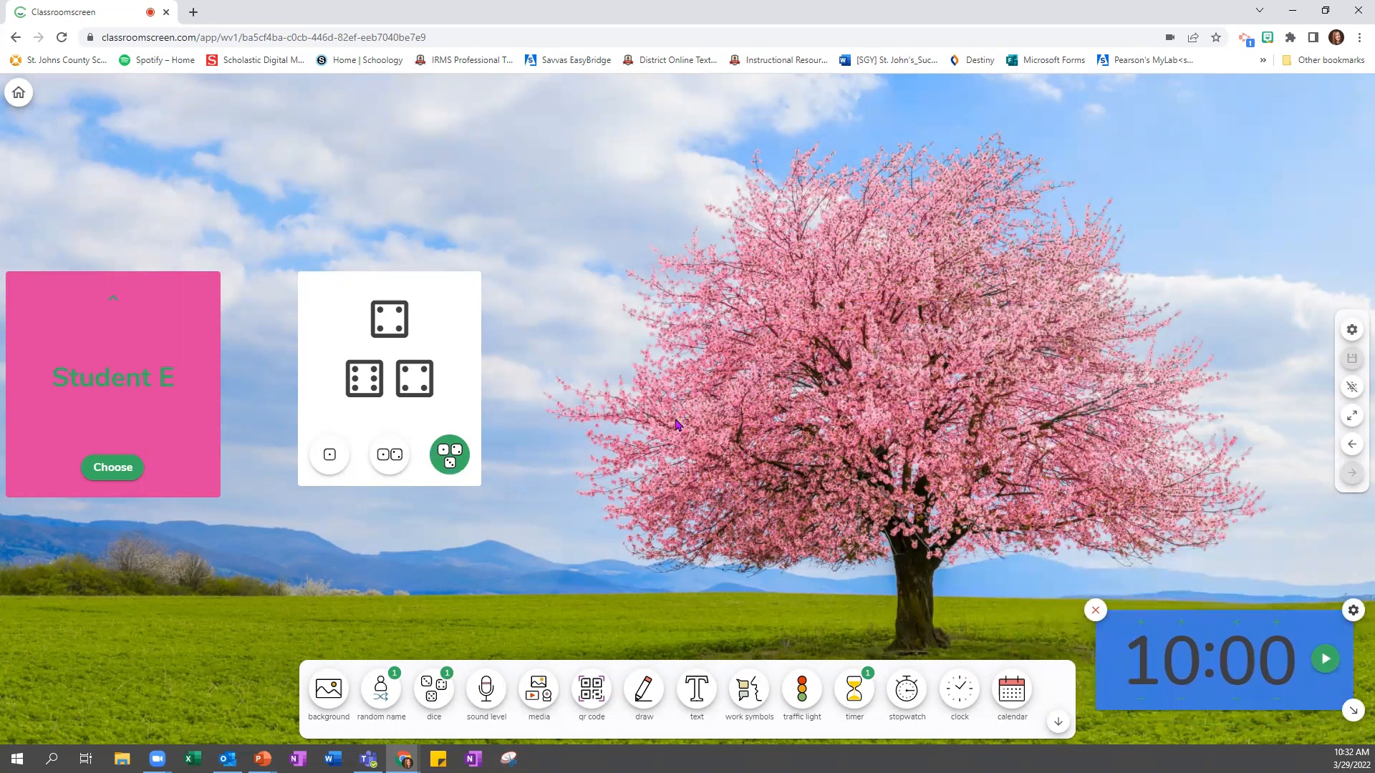
pyautogui.click(14, 100)
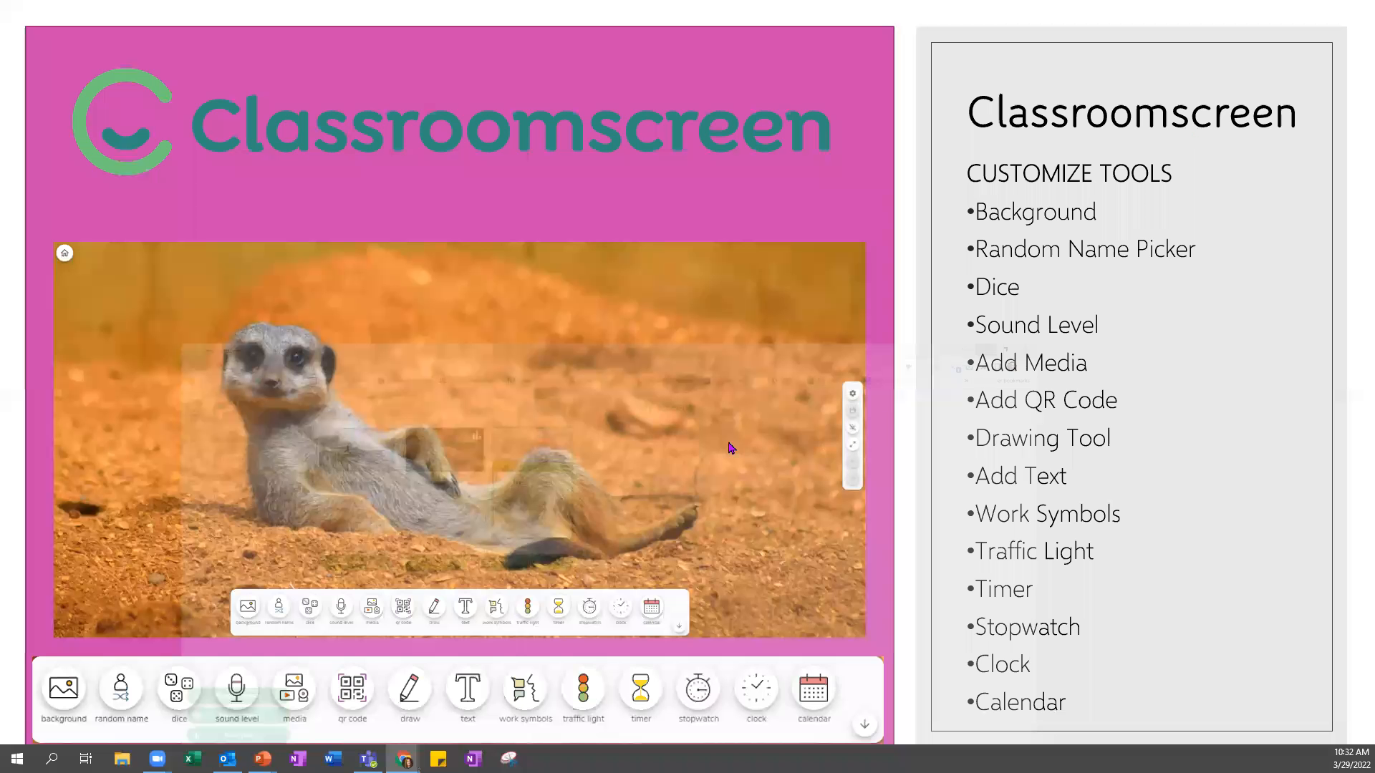
# Step: Open the personalization settings, and move the QR code widget to the disabled widgets and back to the end of the active ones
pyautogui.press('Left')
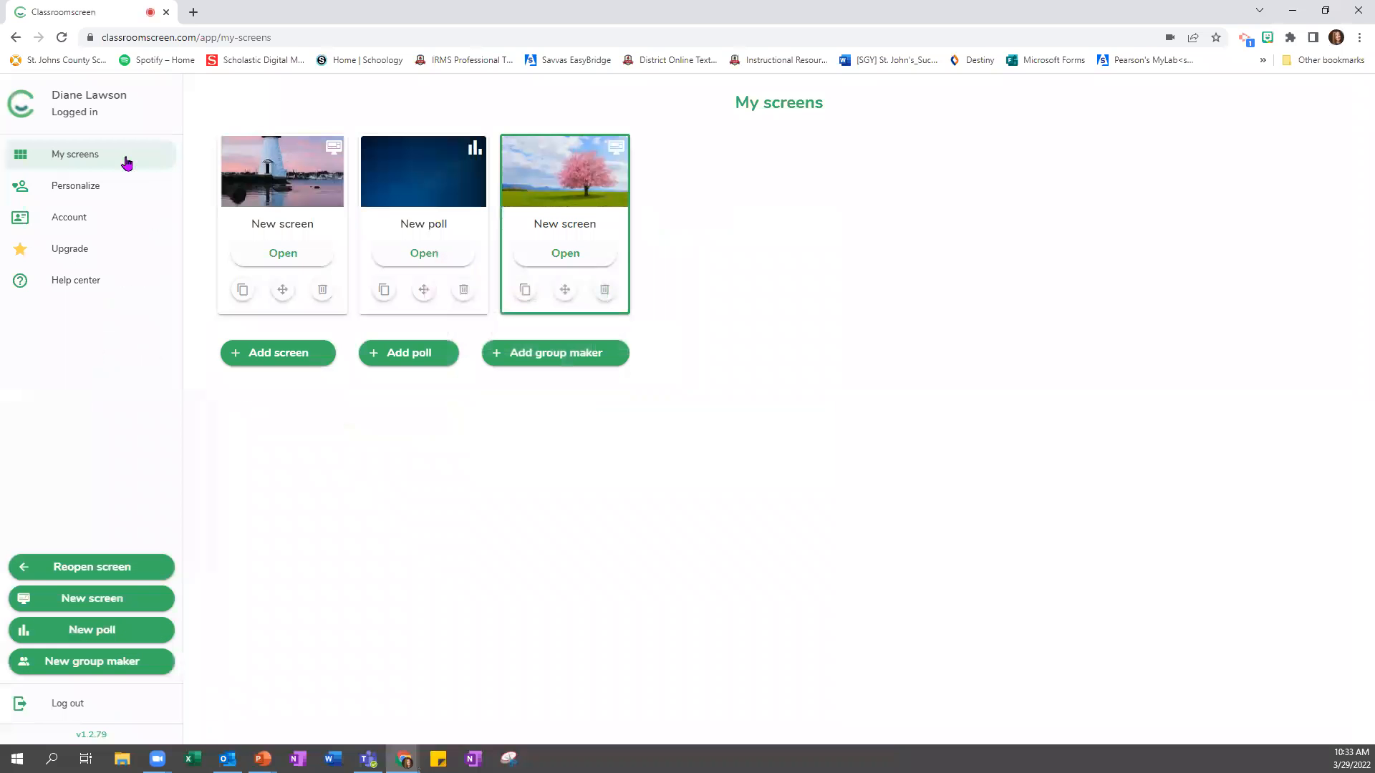
pyautogui.click(108, 191)
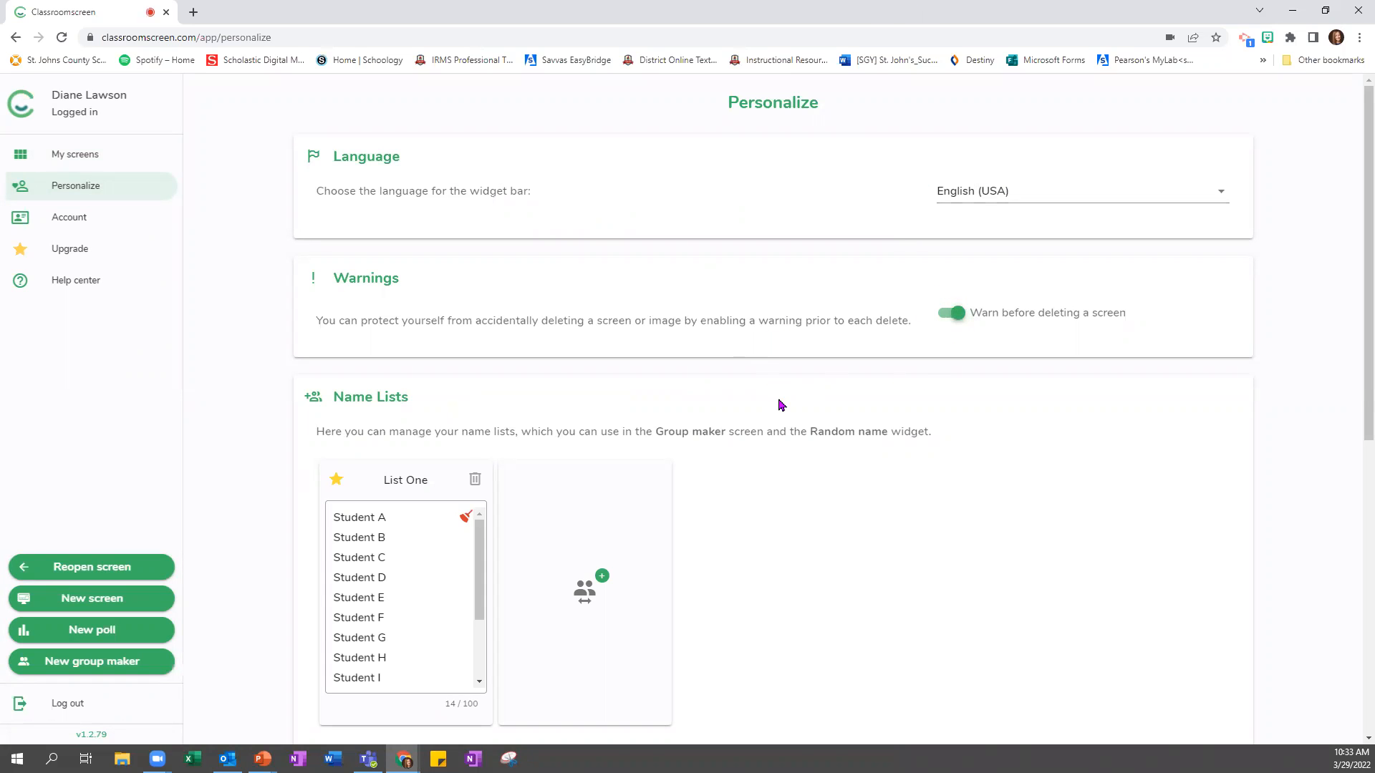
pyautogui.scroll(-2, 781, 405)
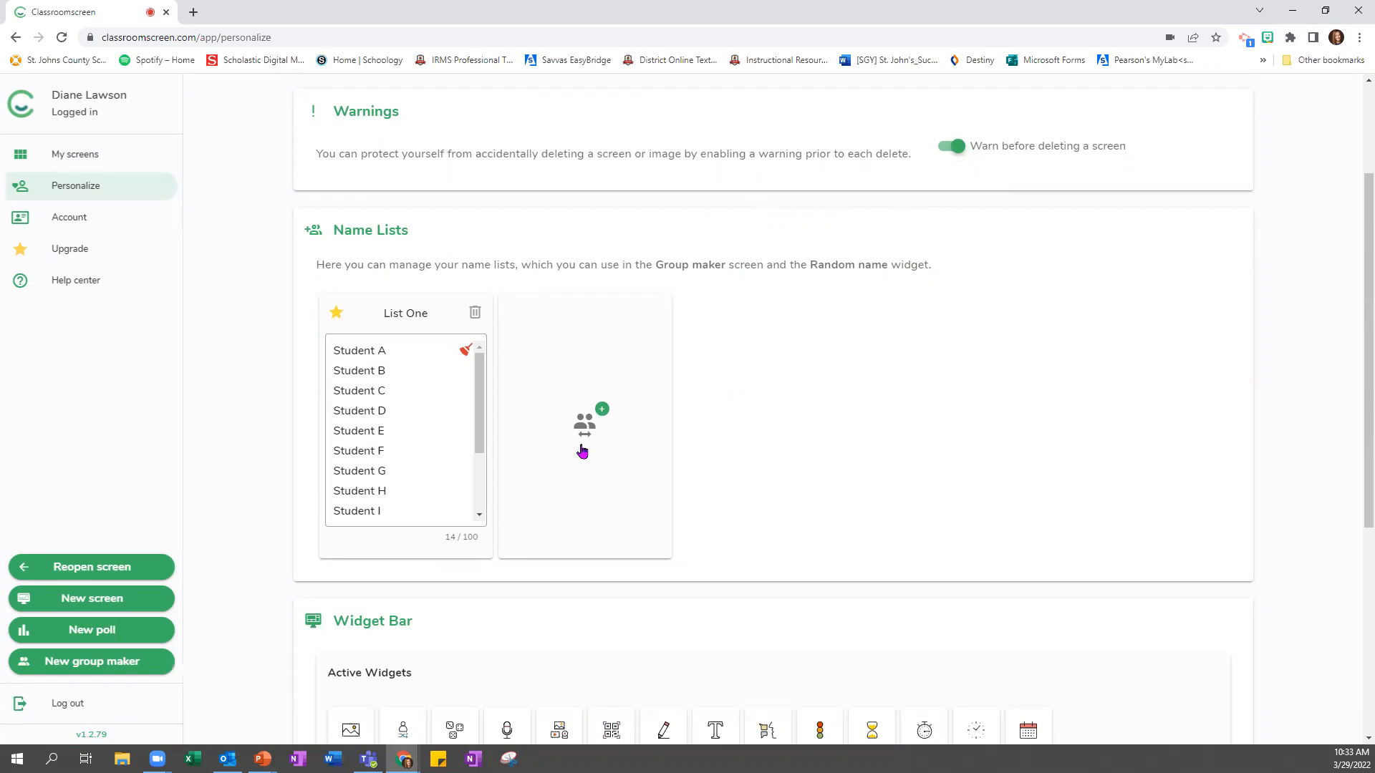
pyautogui.scroll(-4, 583, 427)
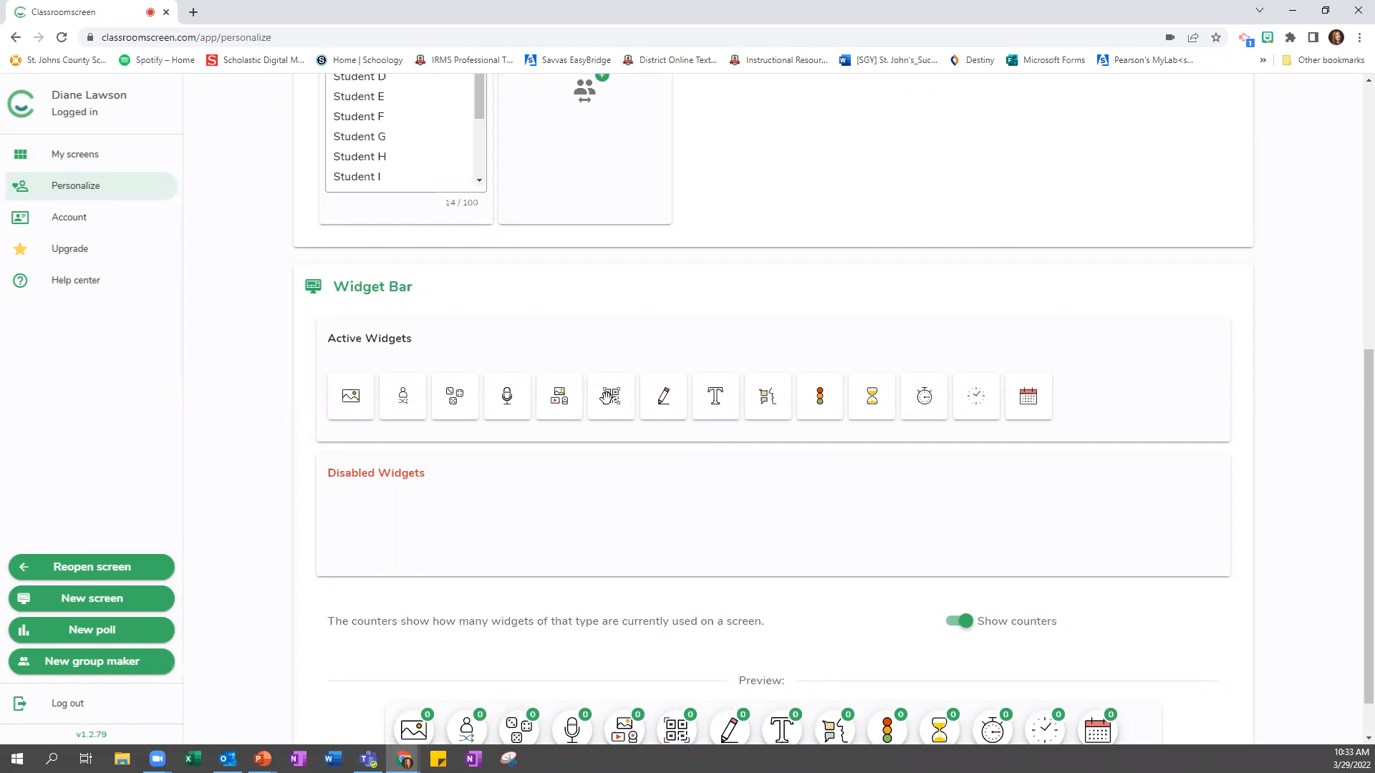
pyautogui.moveTo(614, 399); pyautogui.dragTo(460, 520)
pyautogui.moveTo(352, 536); pyautogui.dragTo(1057, 398)
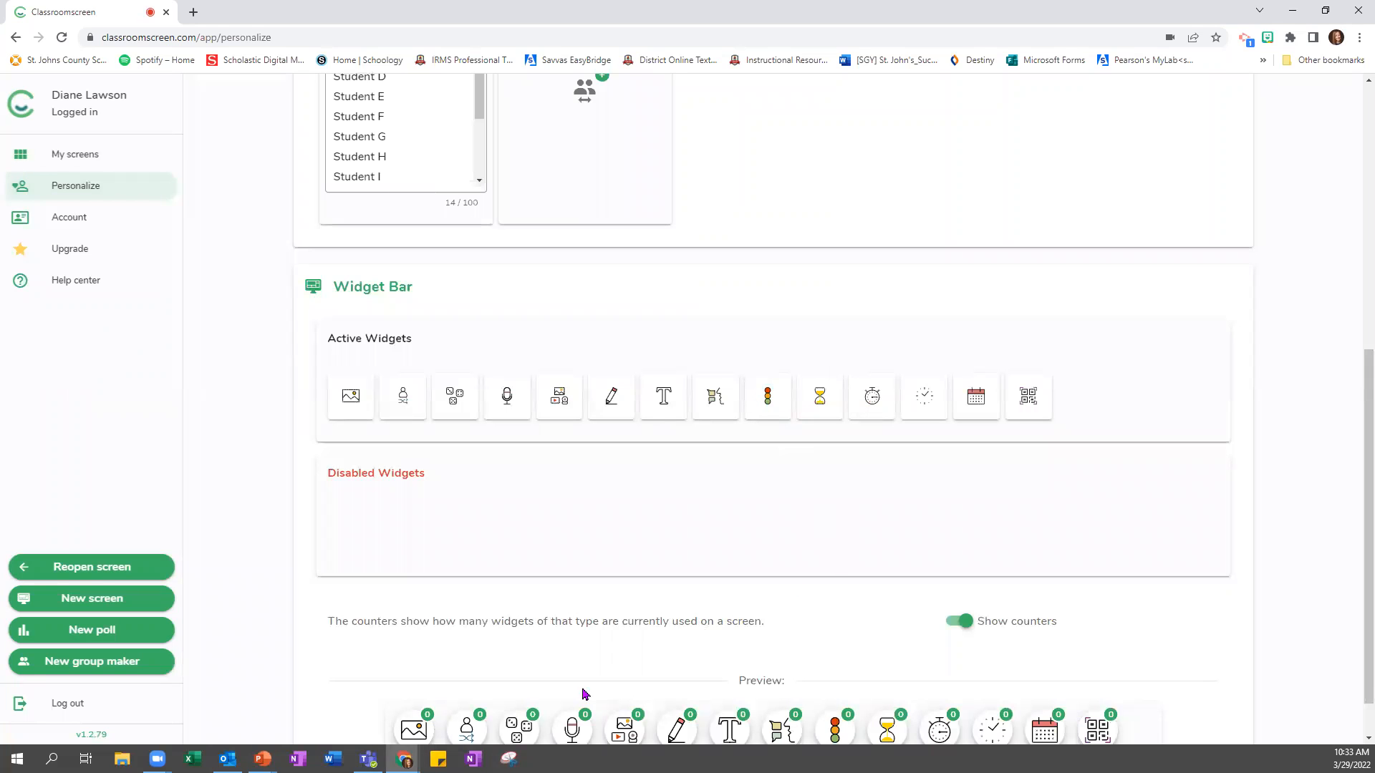
# Step: Turn the widget bar's counters off and back on
pyautogui.scroll(-1, 868, 650)
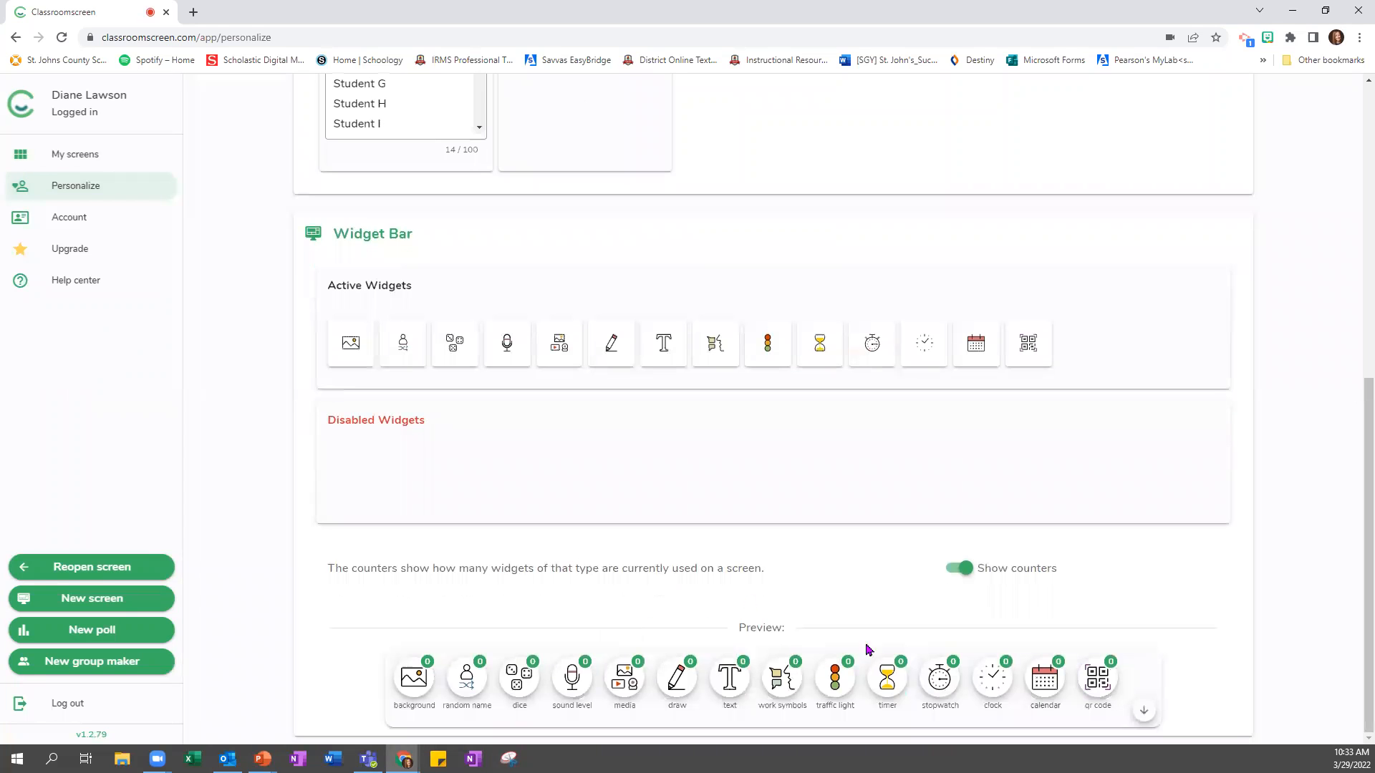
pyautogui.click(952, 571)
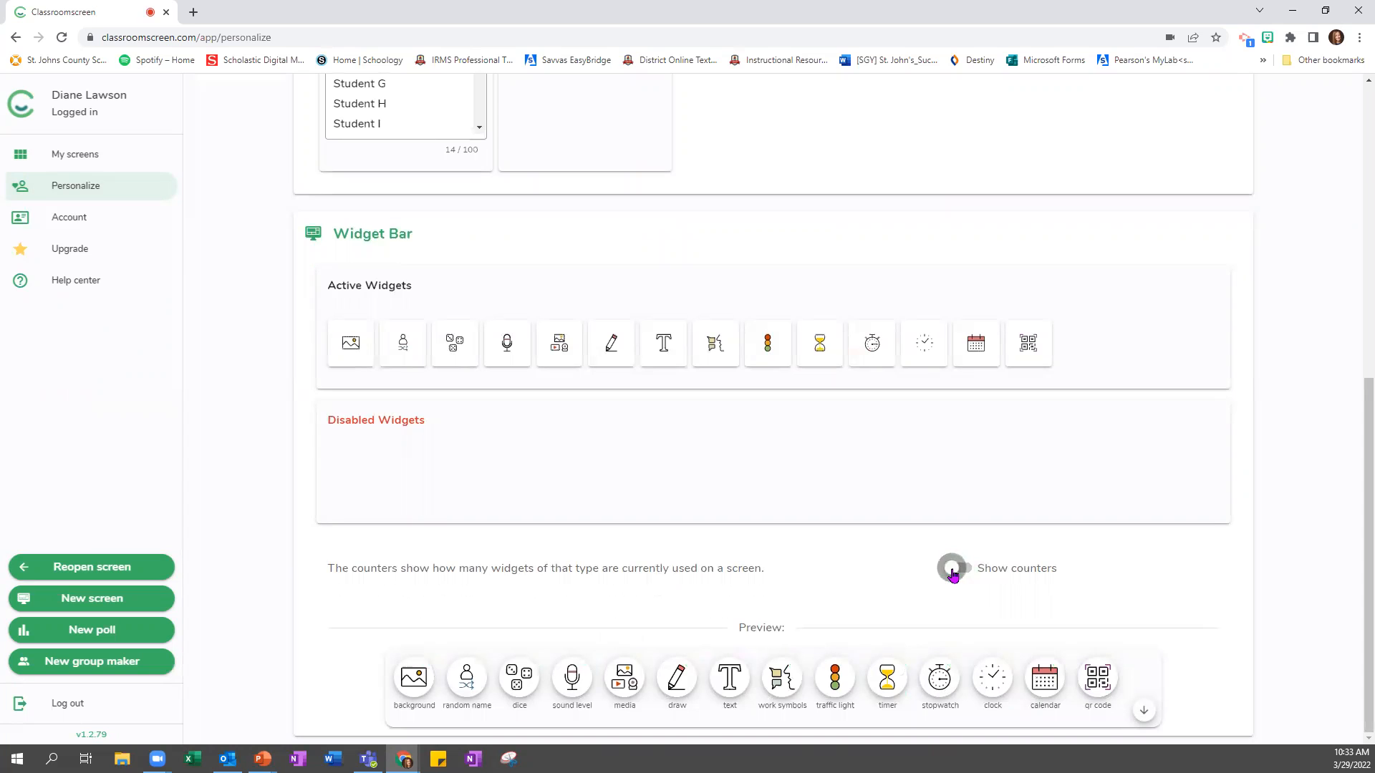
pyautogui.click(952, 571)
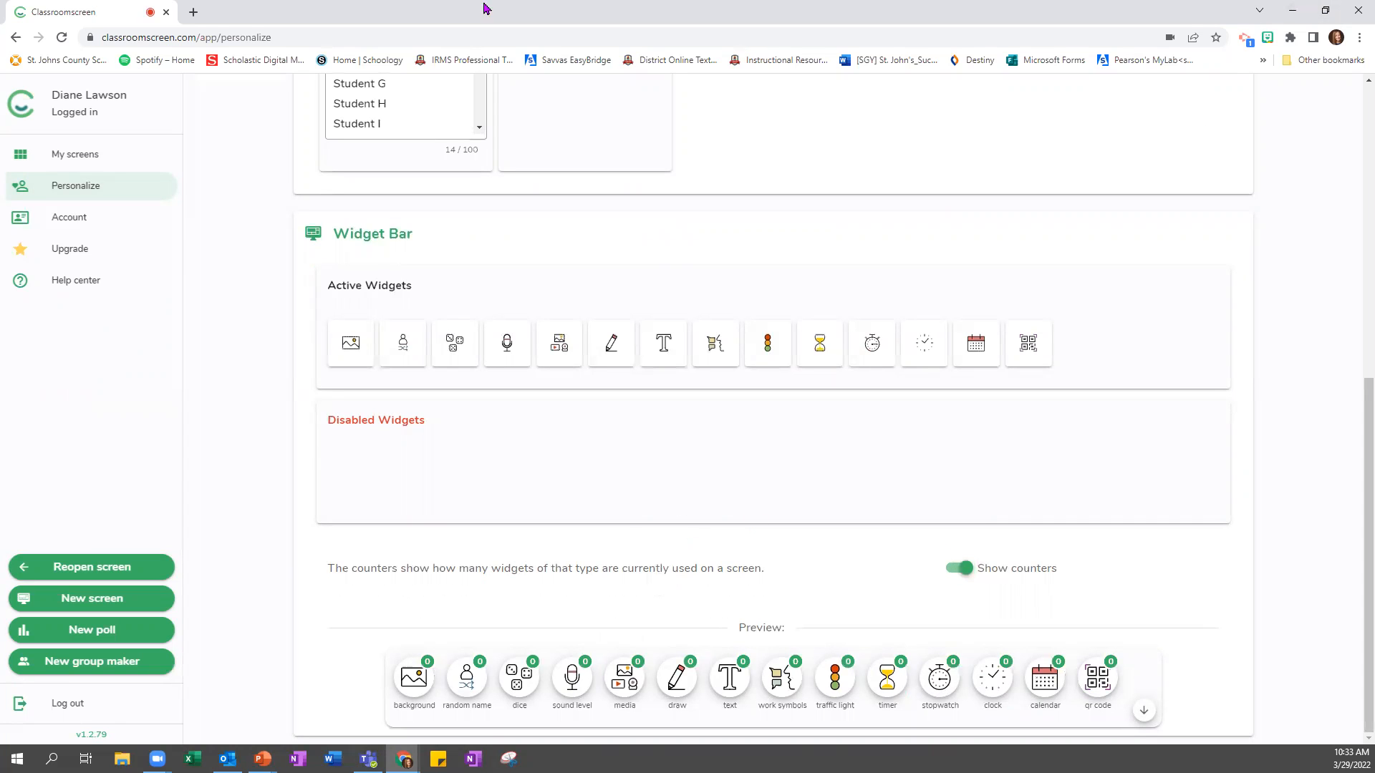
# Step: Reopen the screen with the pink tree background, and switch to the PowerPoint slideshow and advance it to the slide on creating polls
pyautogui.click(79, 157)
pyautogui.click(565, 202)
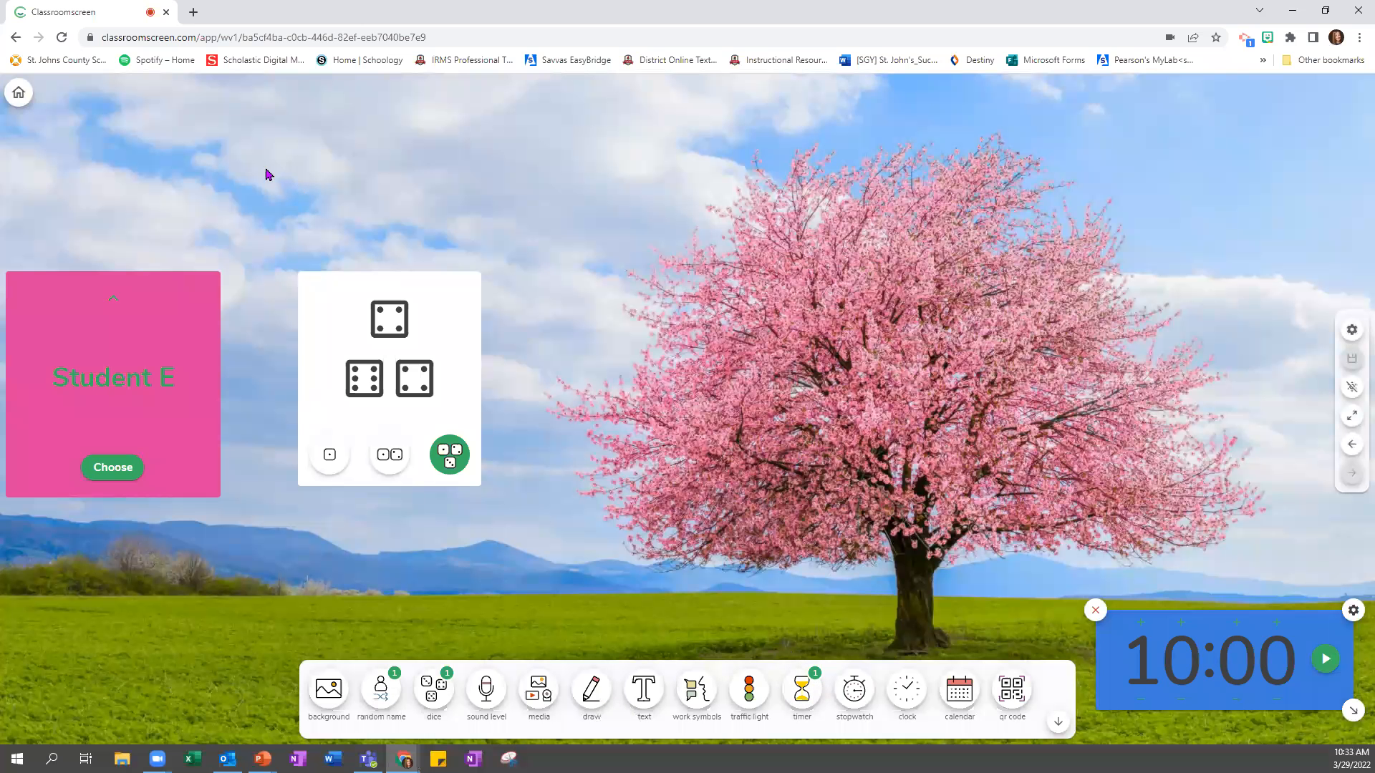
pyautogui.click(1295, 9)
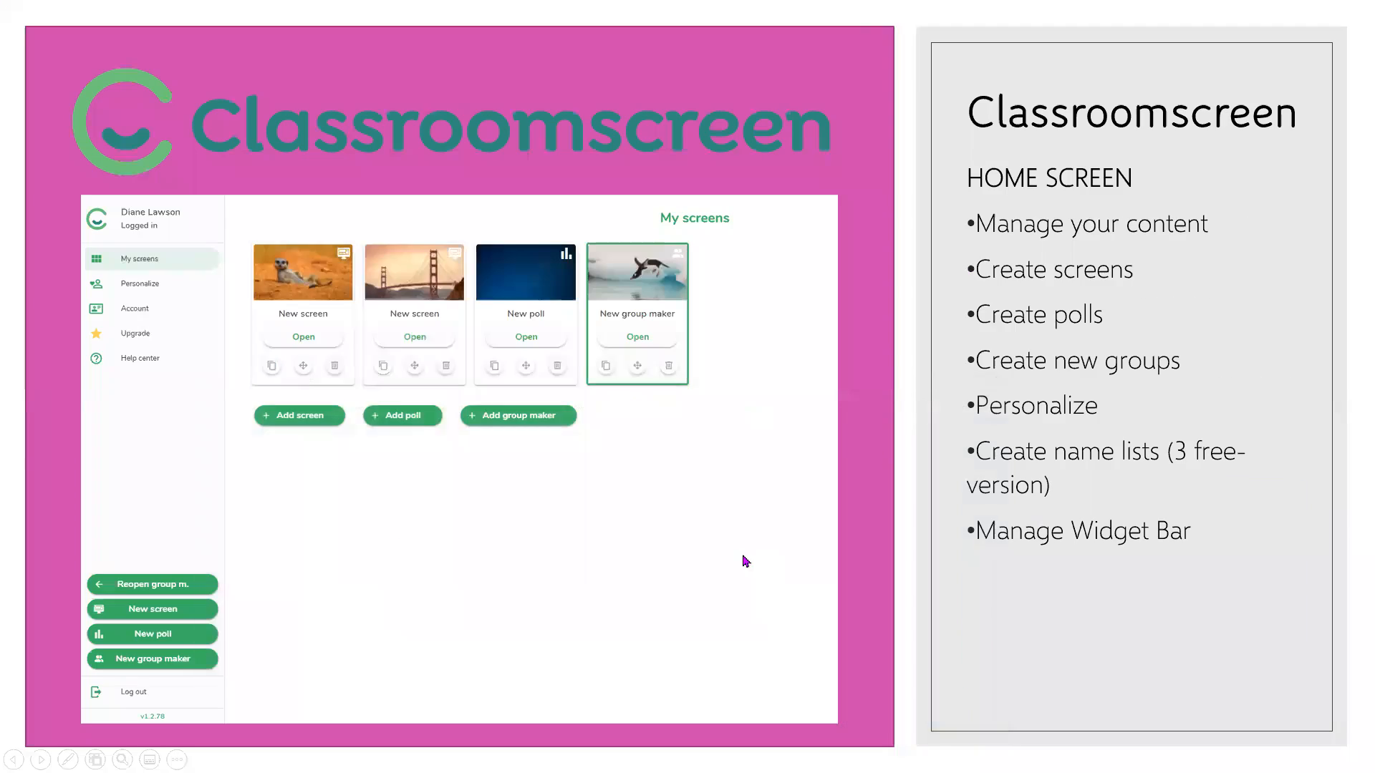
pyautogui.click(742, 553)
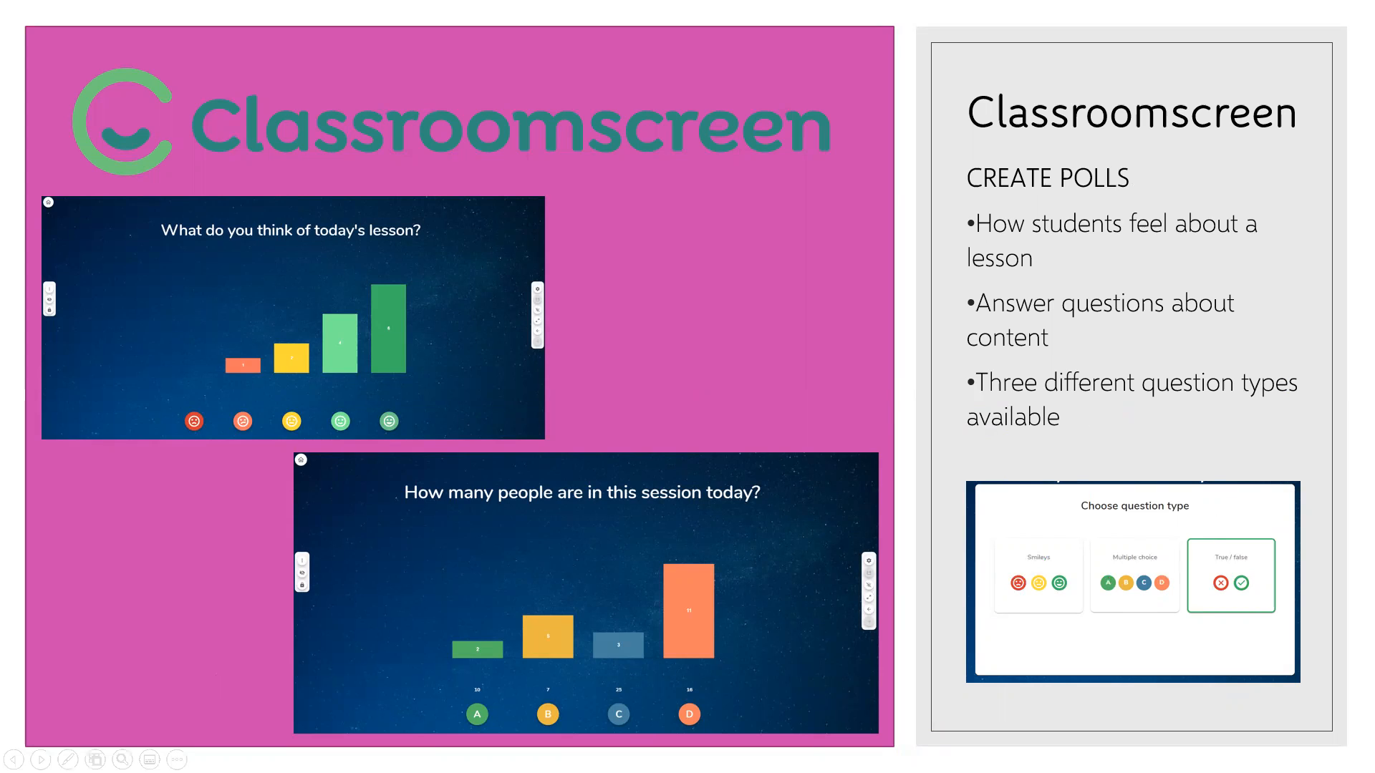
# Step: Switch back to Classroomscreen, open the existing poll, vote once for each of the two happiest smileys, and return to the overview
pyautogui.hotkey('alt', 'Tab')
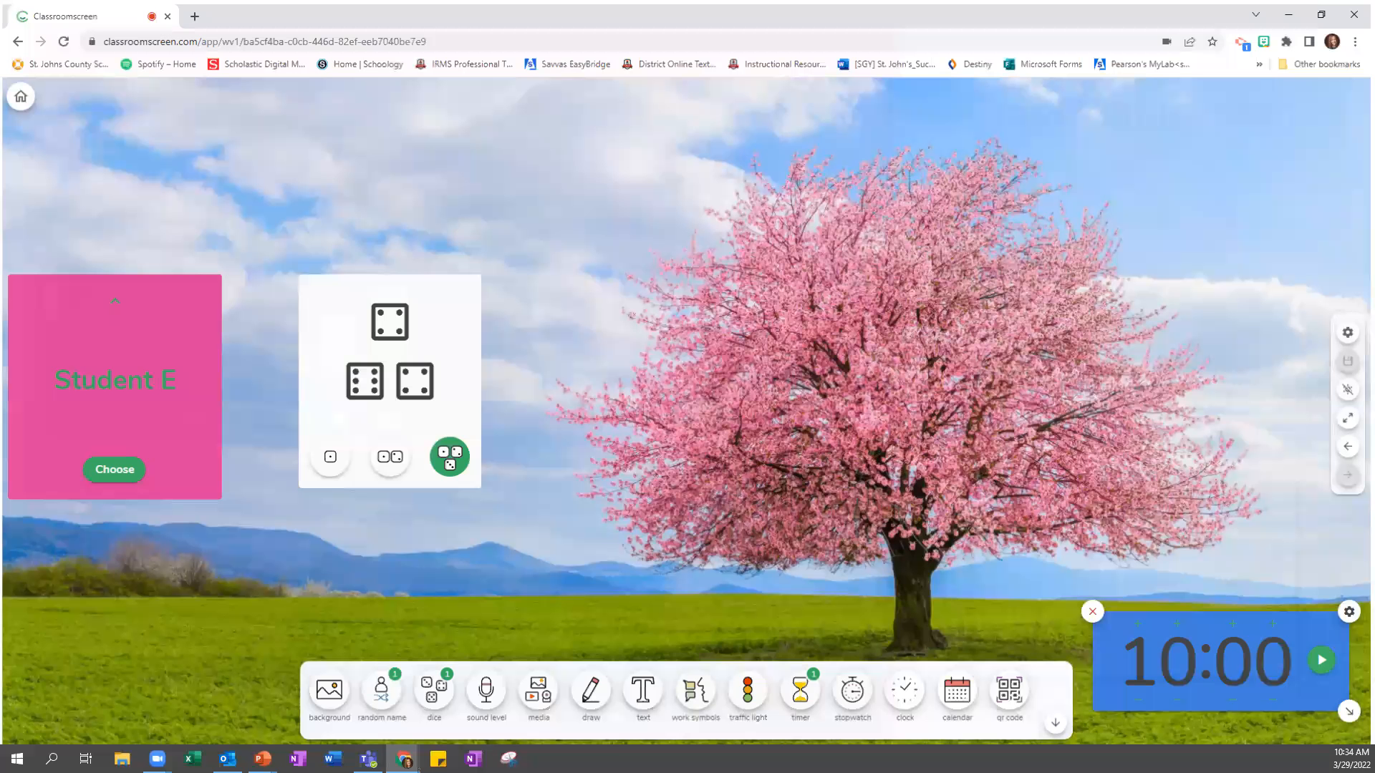
pyautogui.click(18, 96)
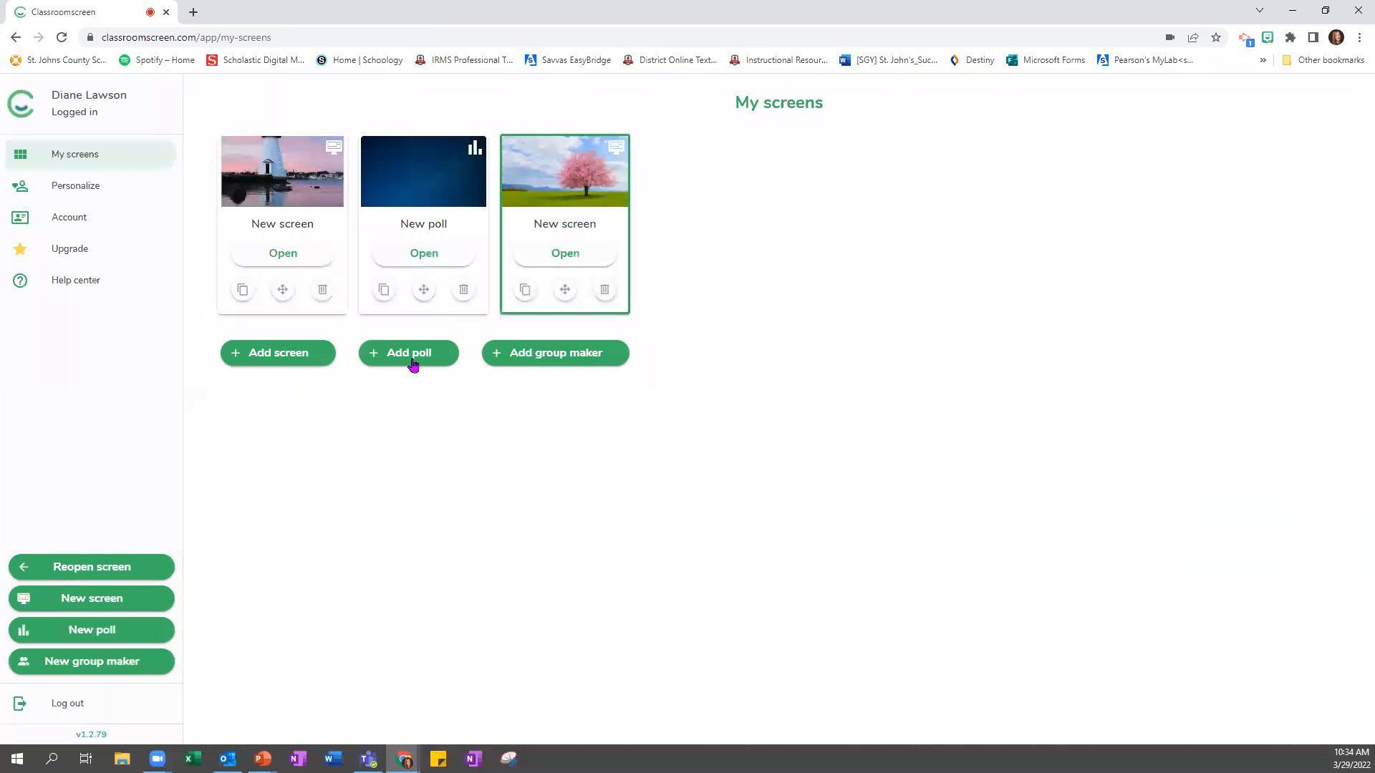
pyautogui.click(419, 258)
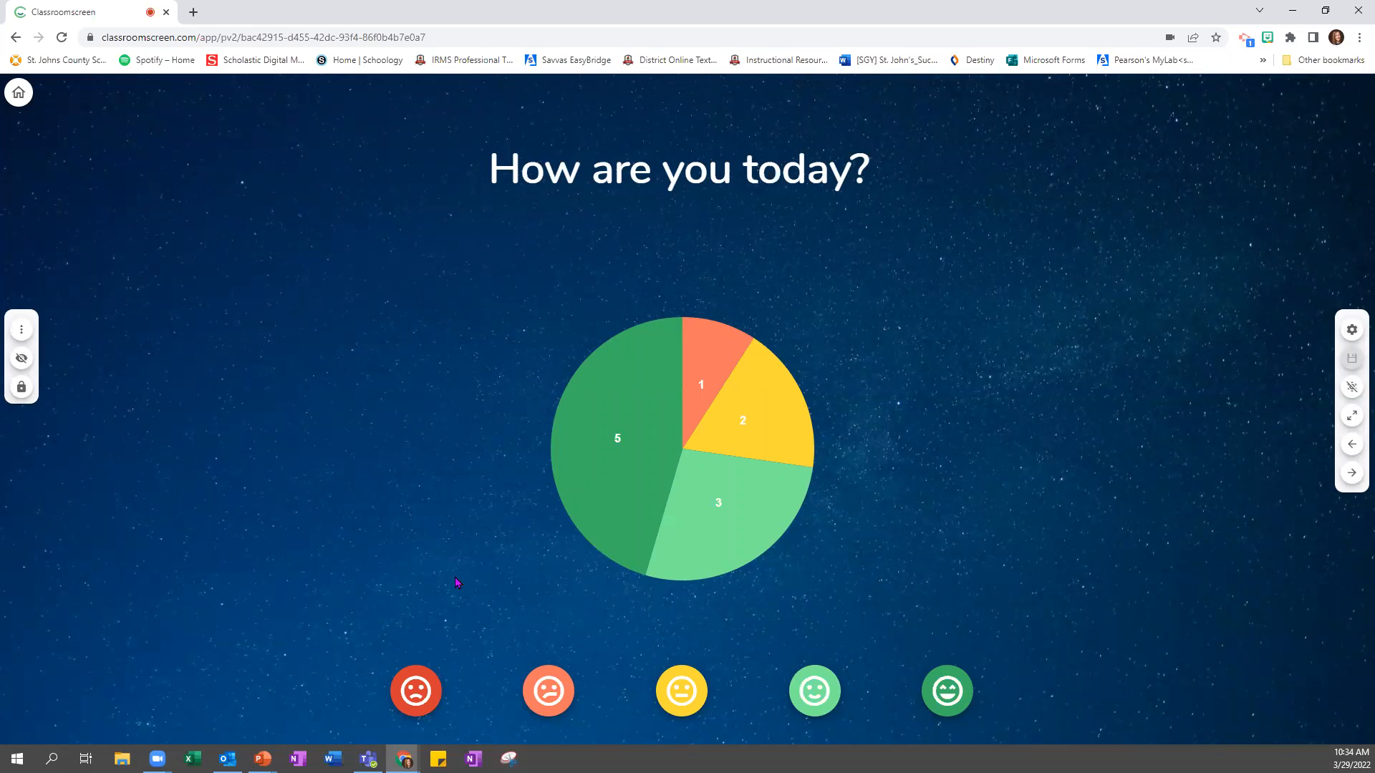
pyautogui.click(944, 706)
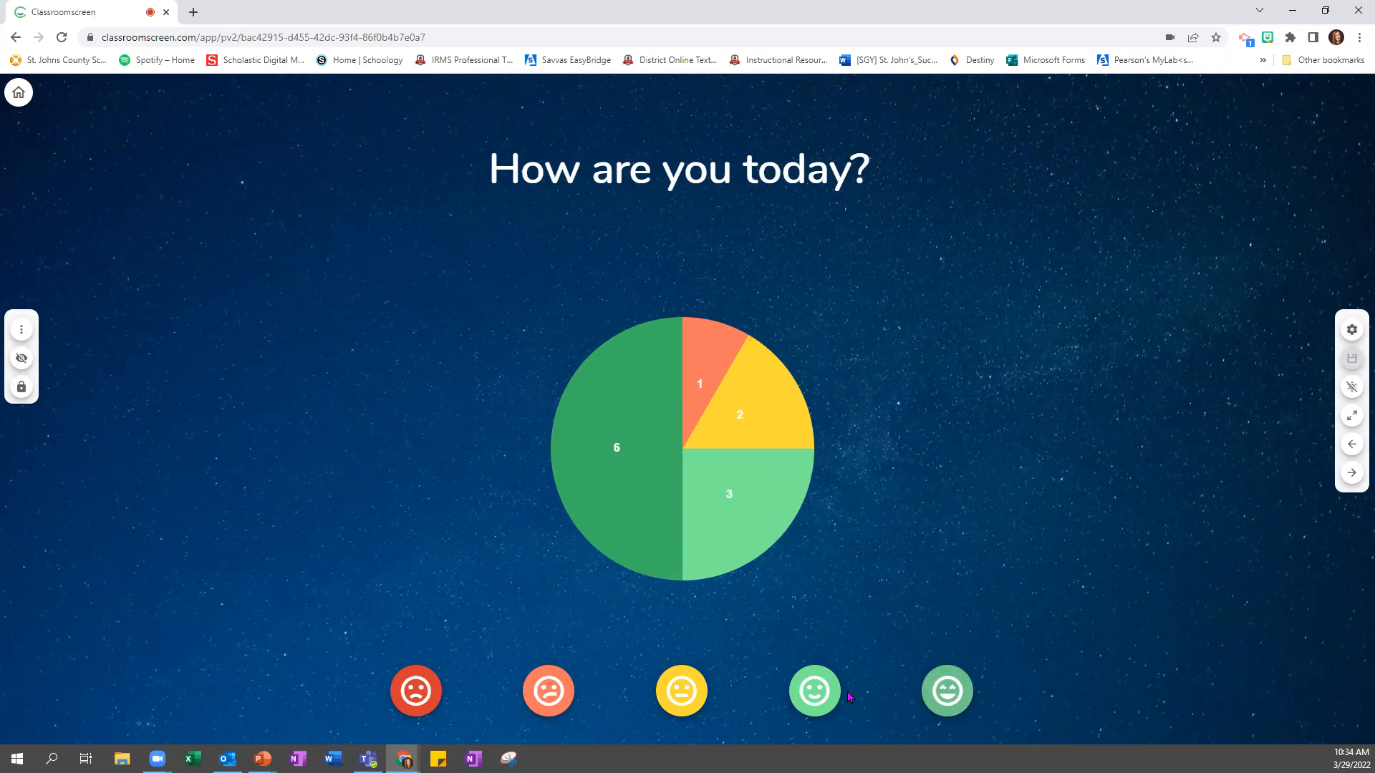
pyautogui.click(817, 694)
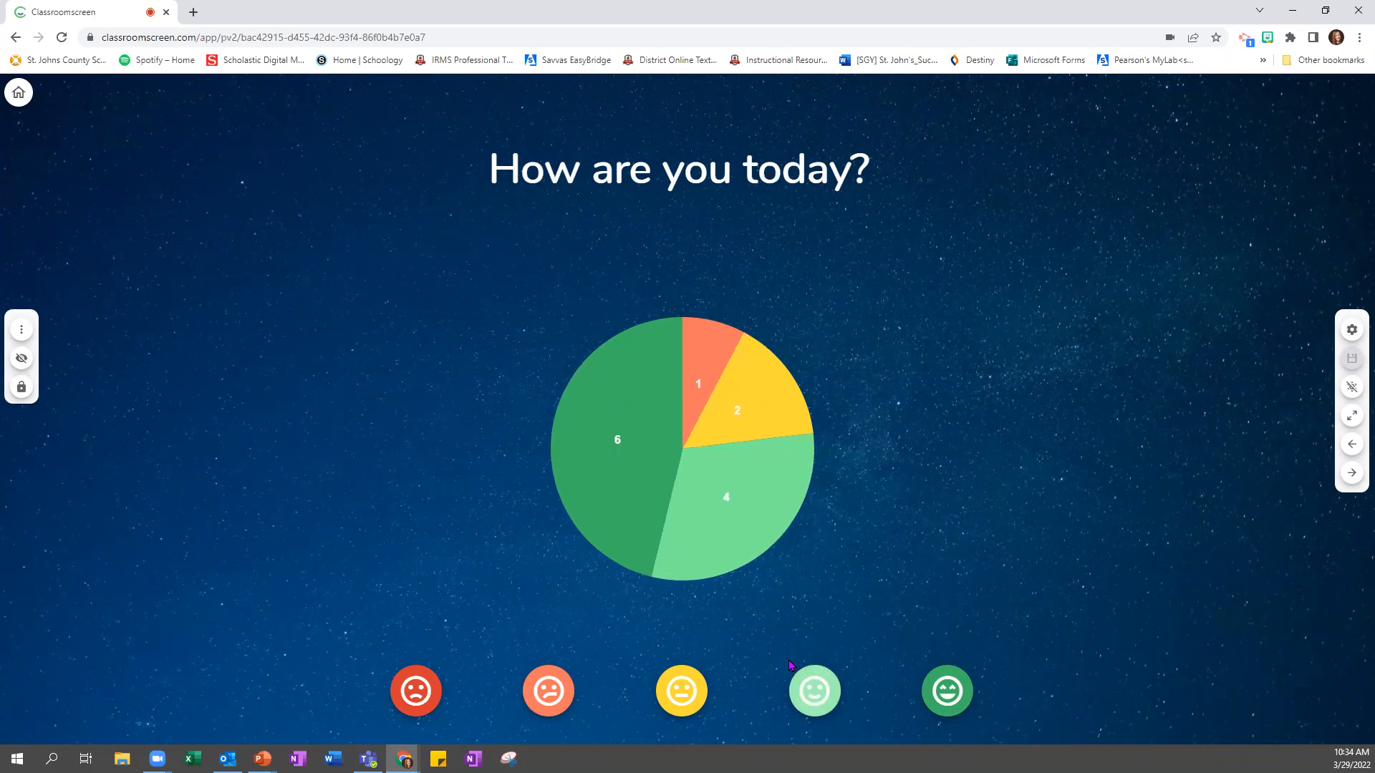
pyautogui.click(22, 93)
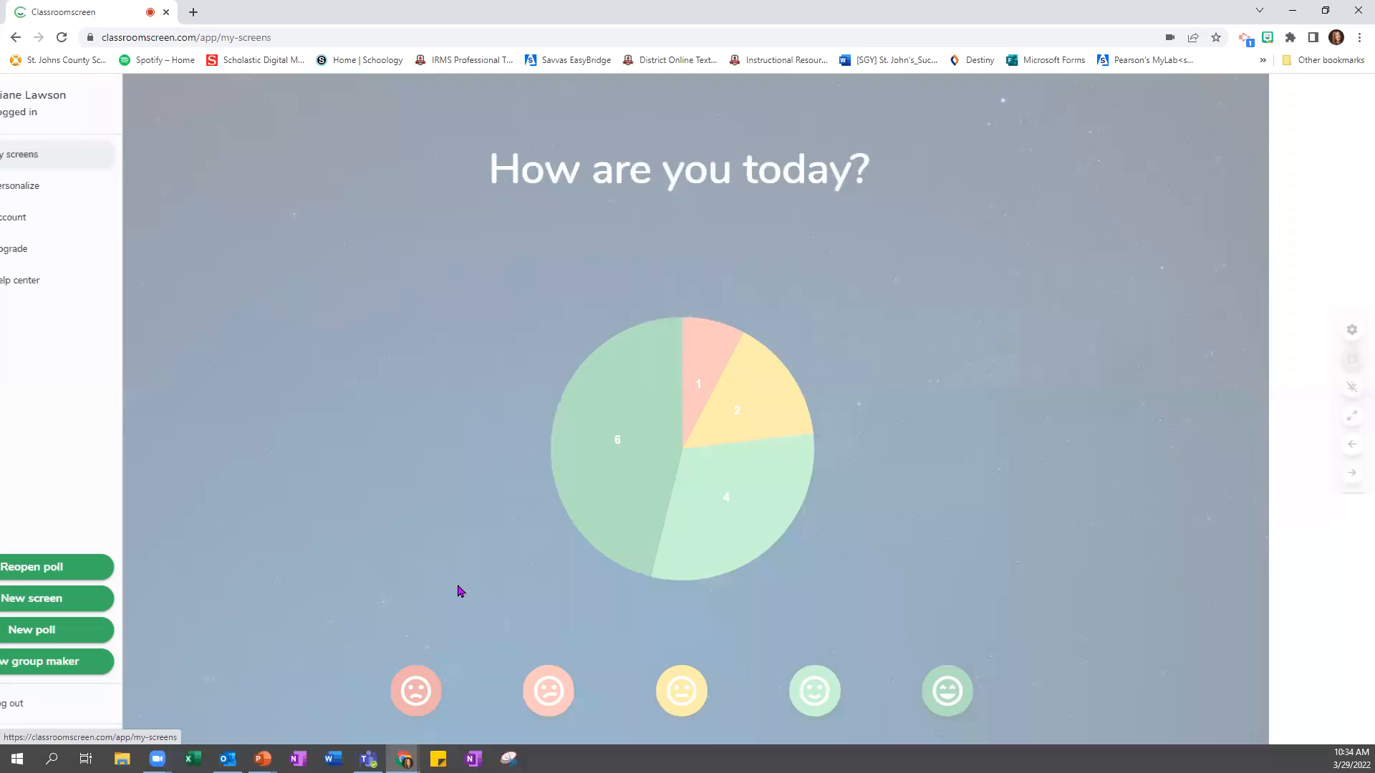
# Step: Add a new poll, open it and choose the multiple choice question type
pyautogui.click(408, 355)
pyautogui.click(707, 255)
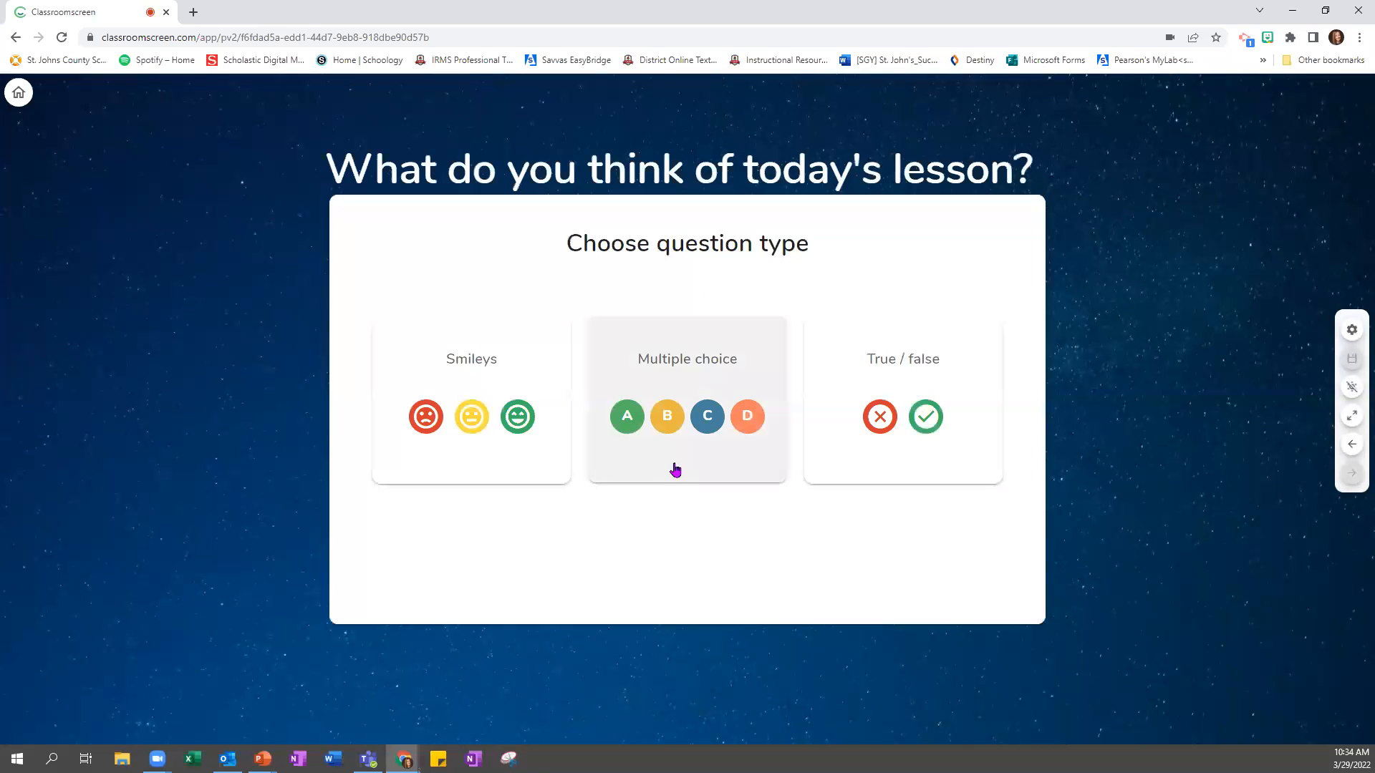
pyautogui.click(678, 438)
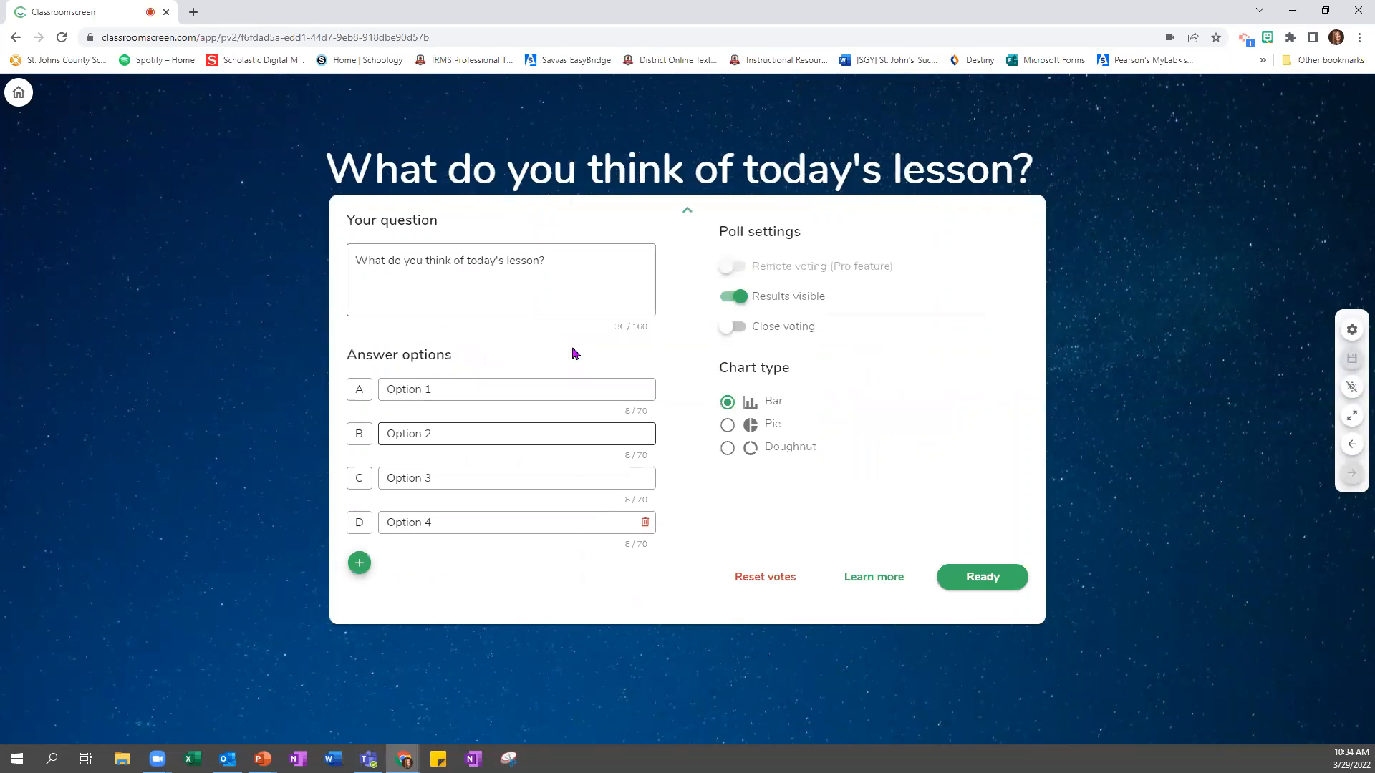
# Step: Replace the default poll question with "What is 6x7?"
pyautogui.click(536, 261)
pyautogui.moveTo(536, 261); pyautogui.dragTo(344, 267)
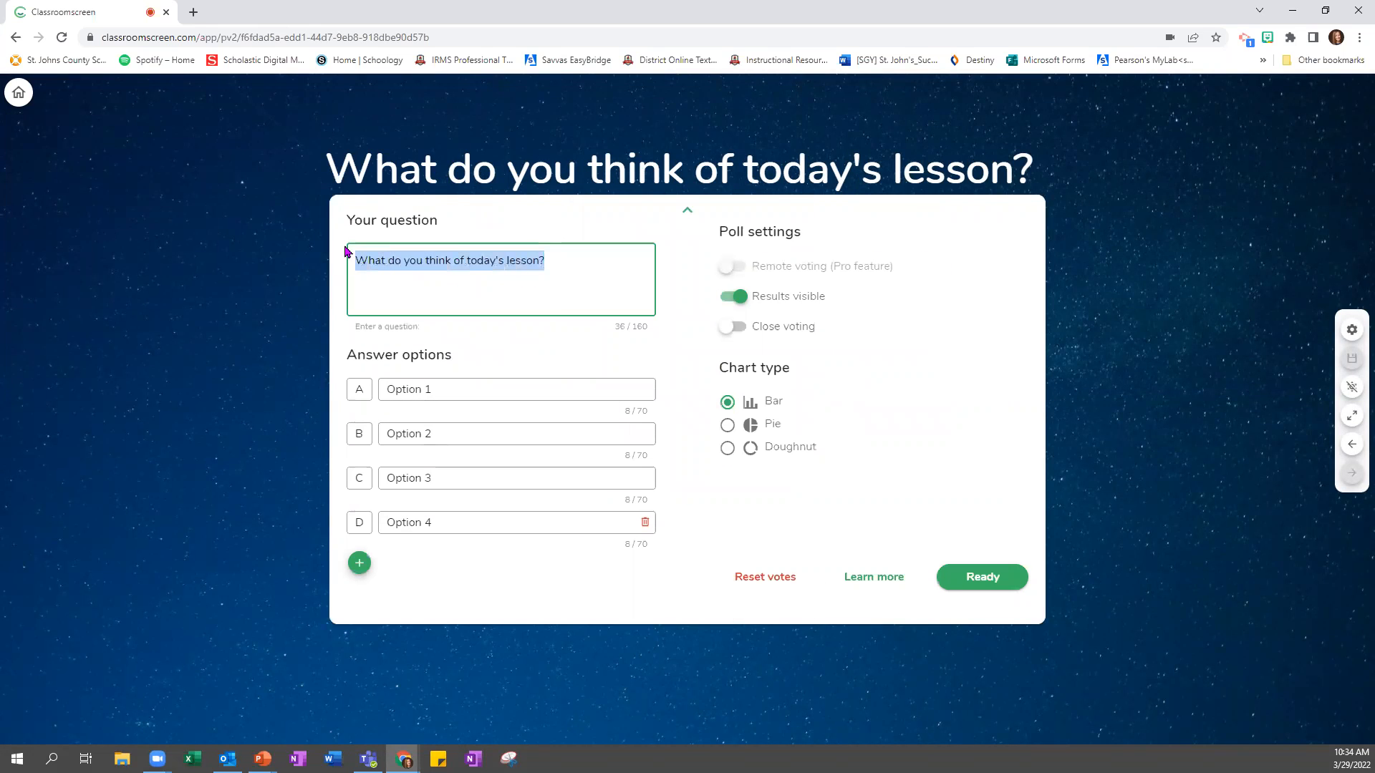
pyautogui.write('What is ')
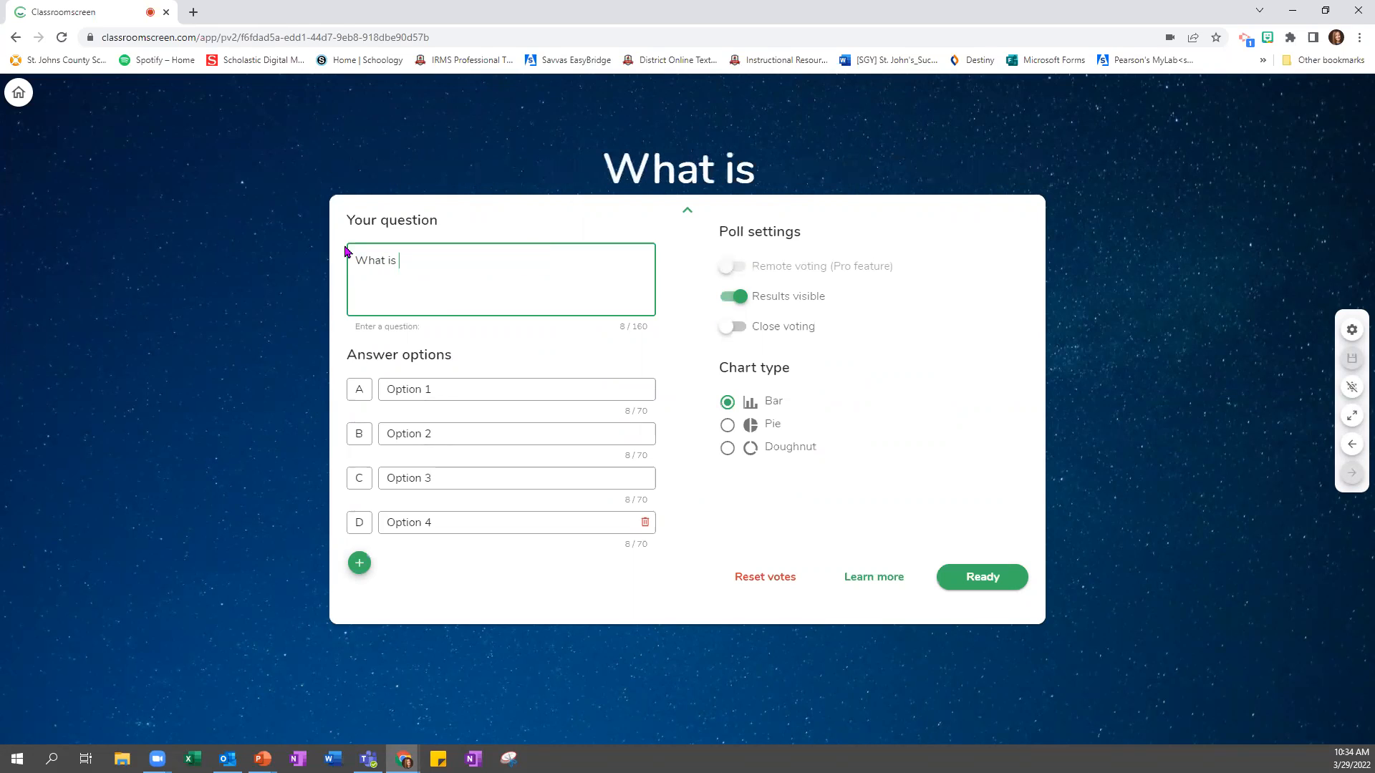
pyautogui.write('6')
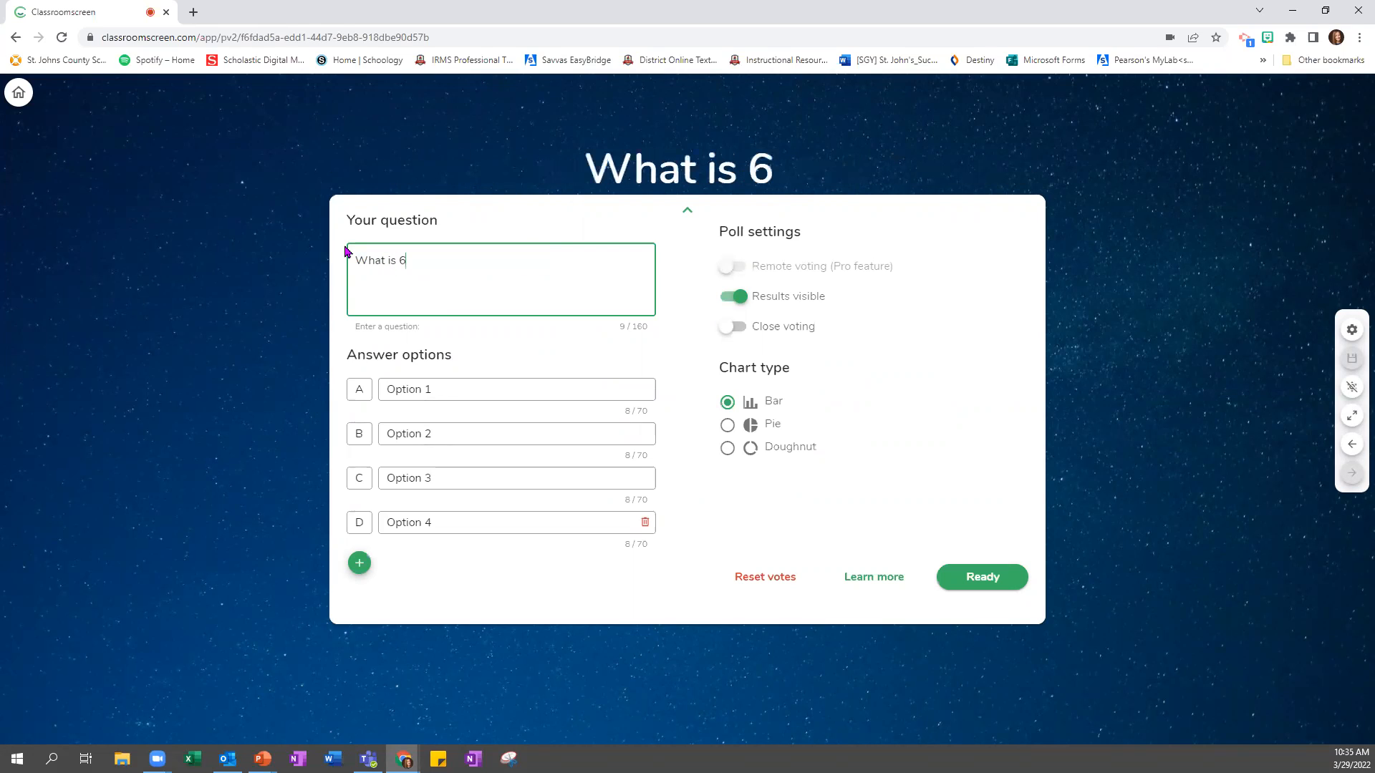
pyautogui.write('x 7')
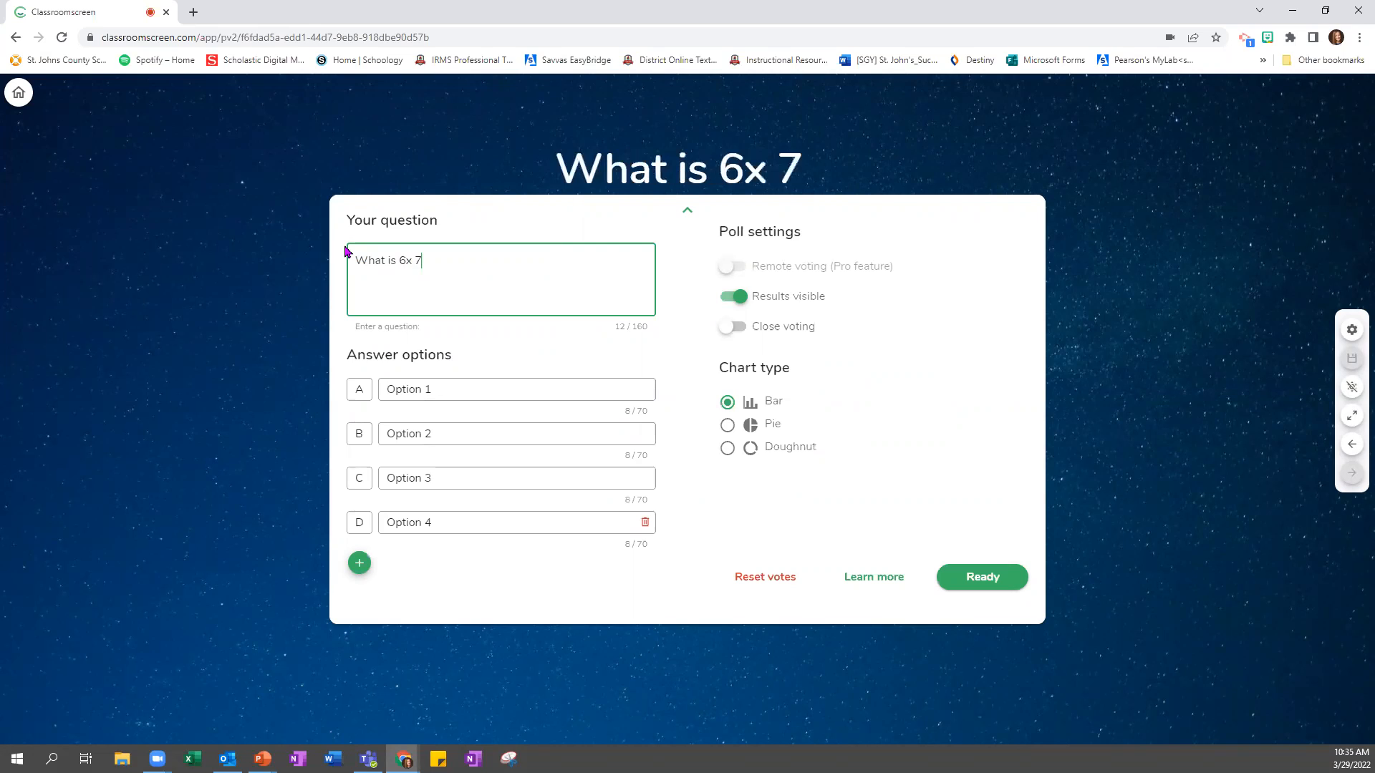
pyautogui.press('BackSpace')
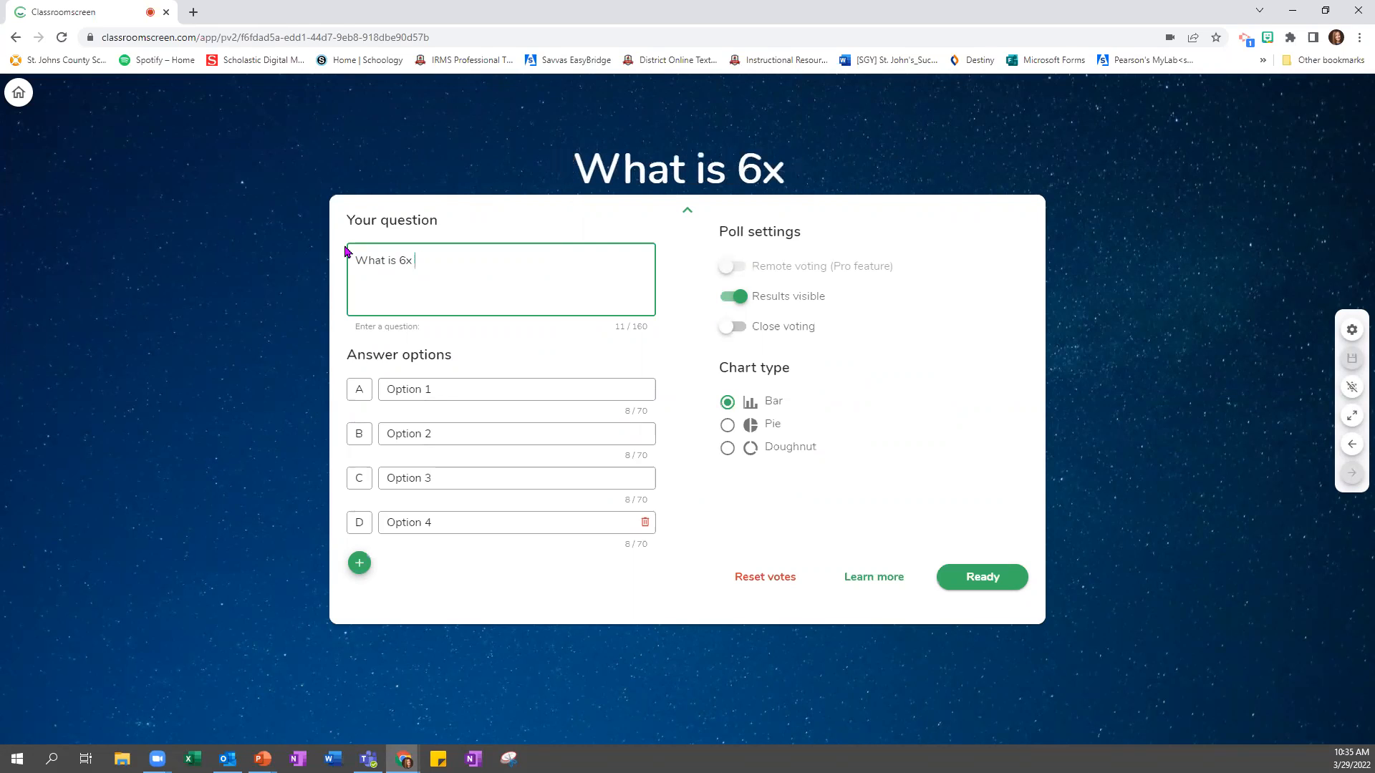
pyautogui.write('7')
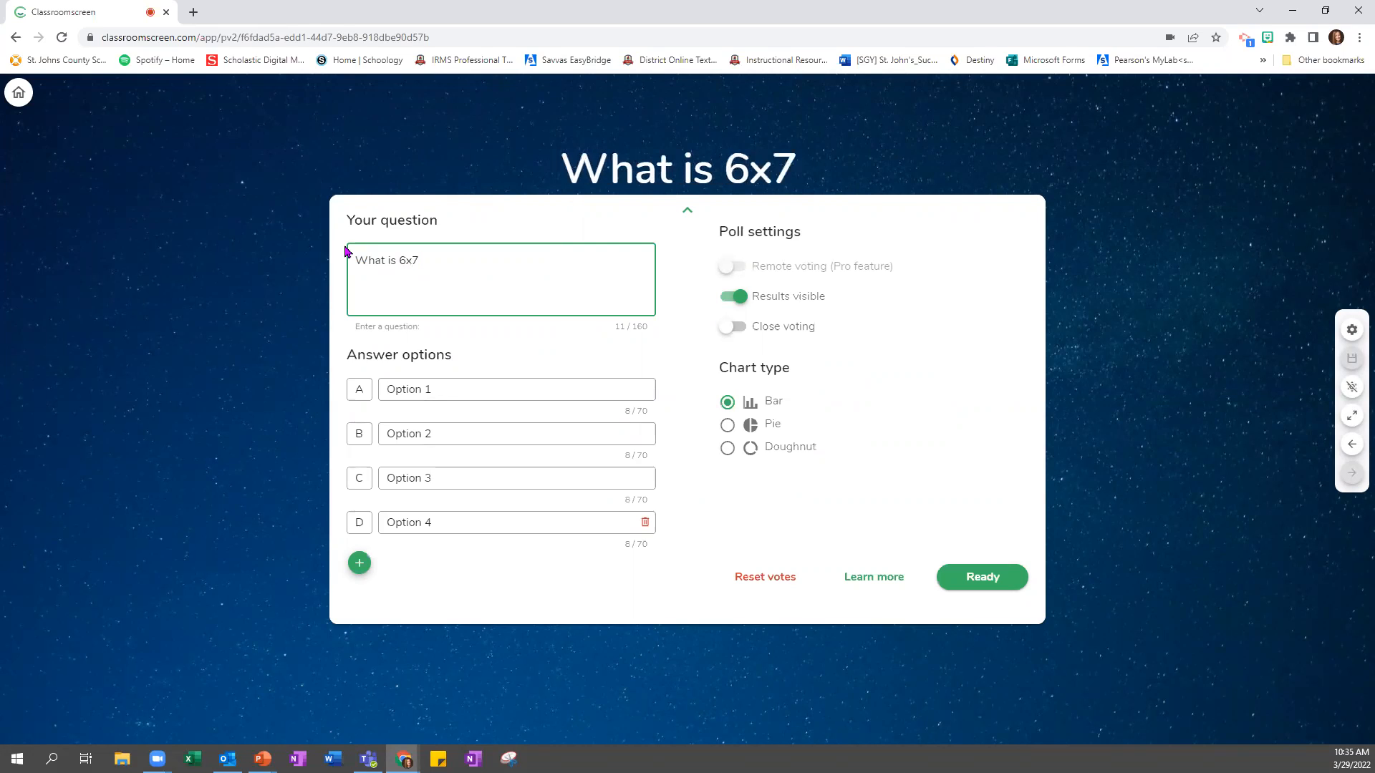
pyautogui.write('?')
# Step: Set the answer options A to D to 43, 42, 54 and 27, and finish the poll setup
pyautogui.click(454, 389)
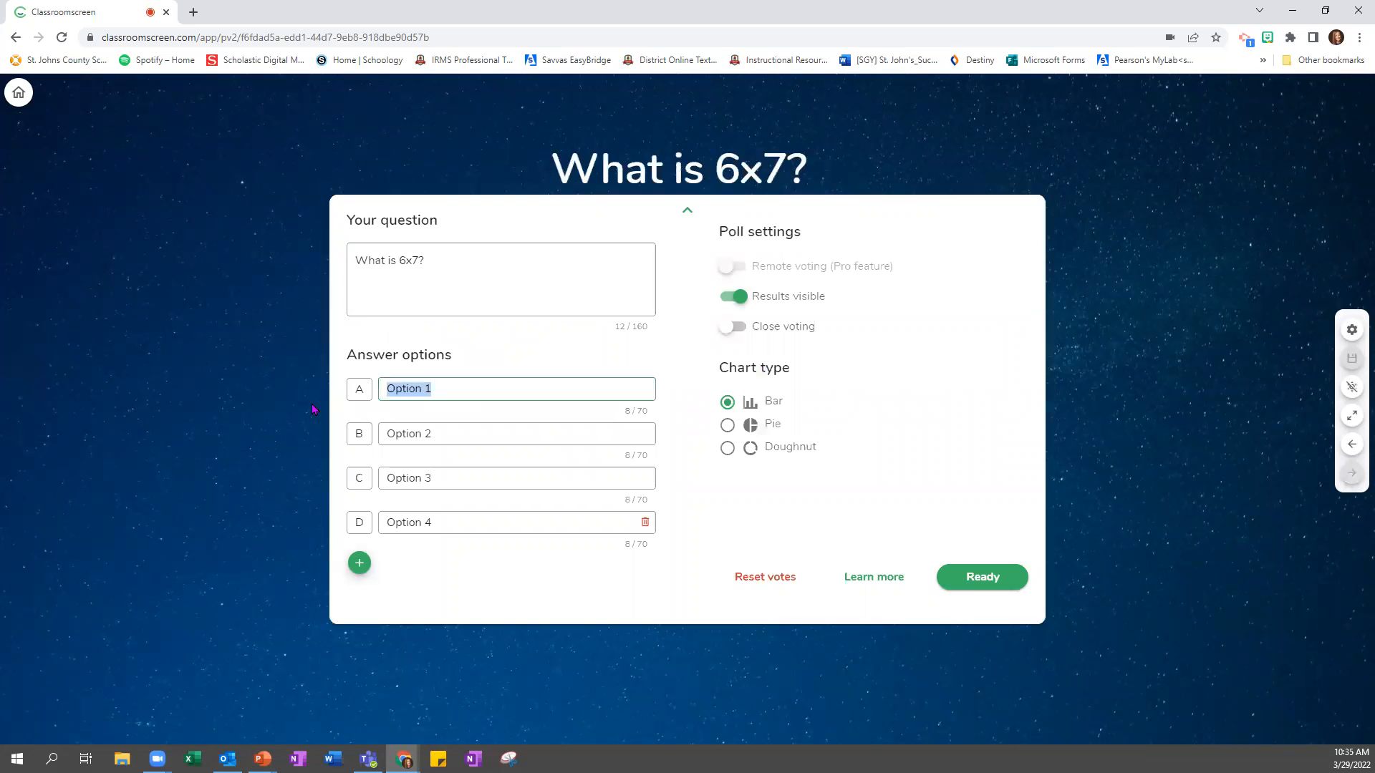
pyautogui.write('43')
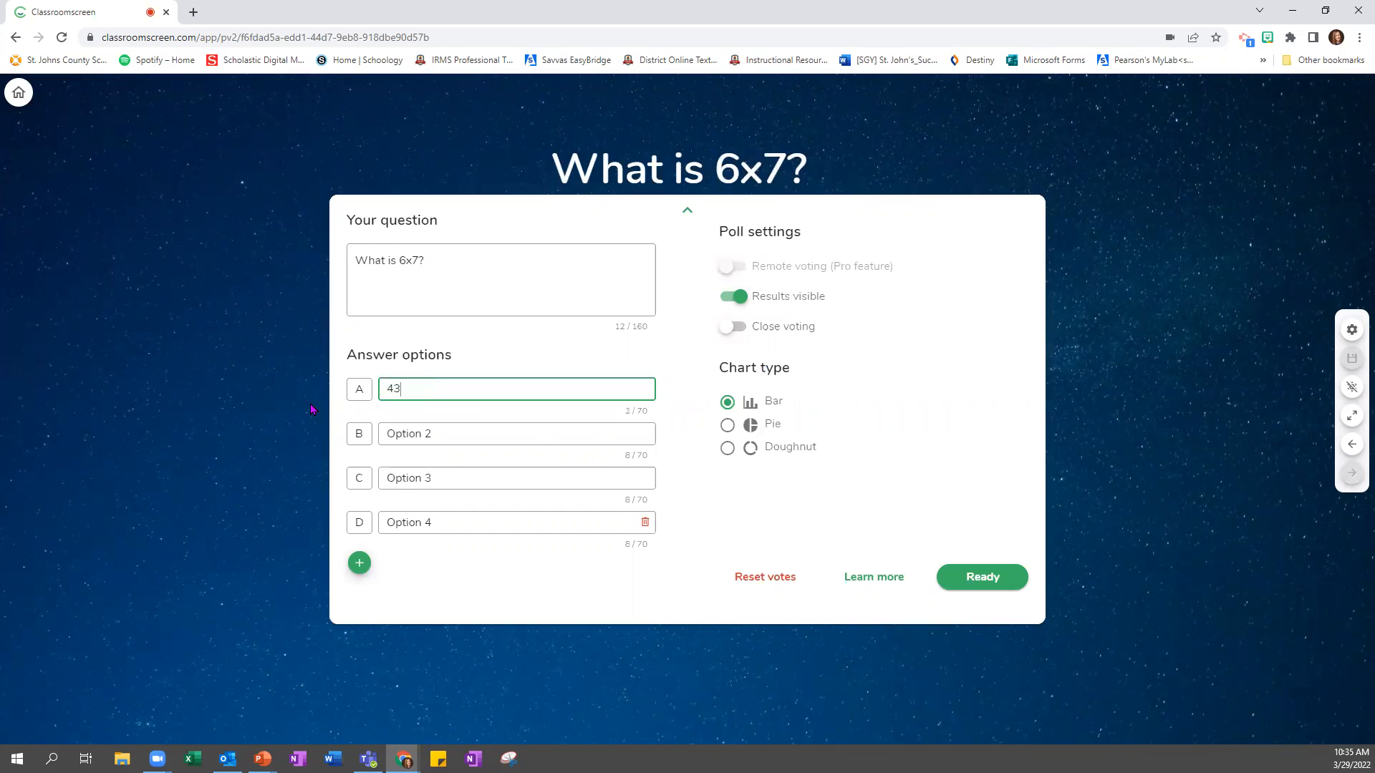
pyautogui.click(454, 435)
pyautogui.write('42')
pyautogui.click(468, 482)
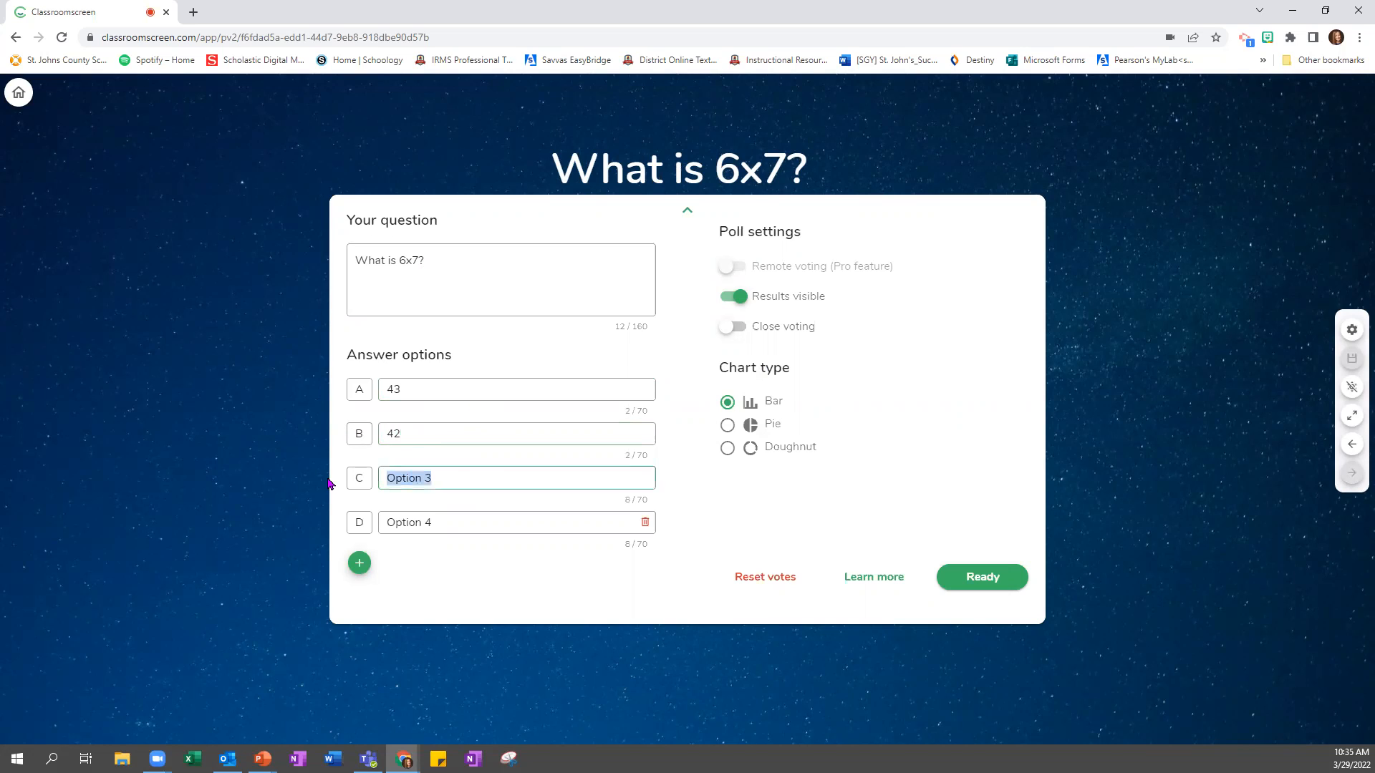
pyautogui.write('54')
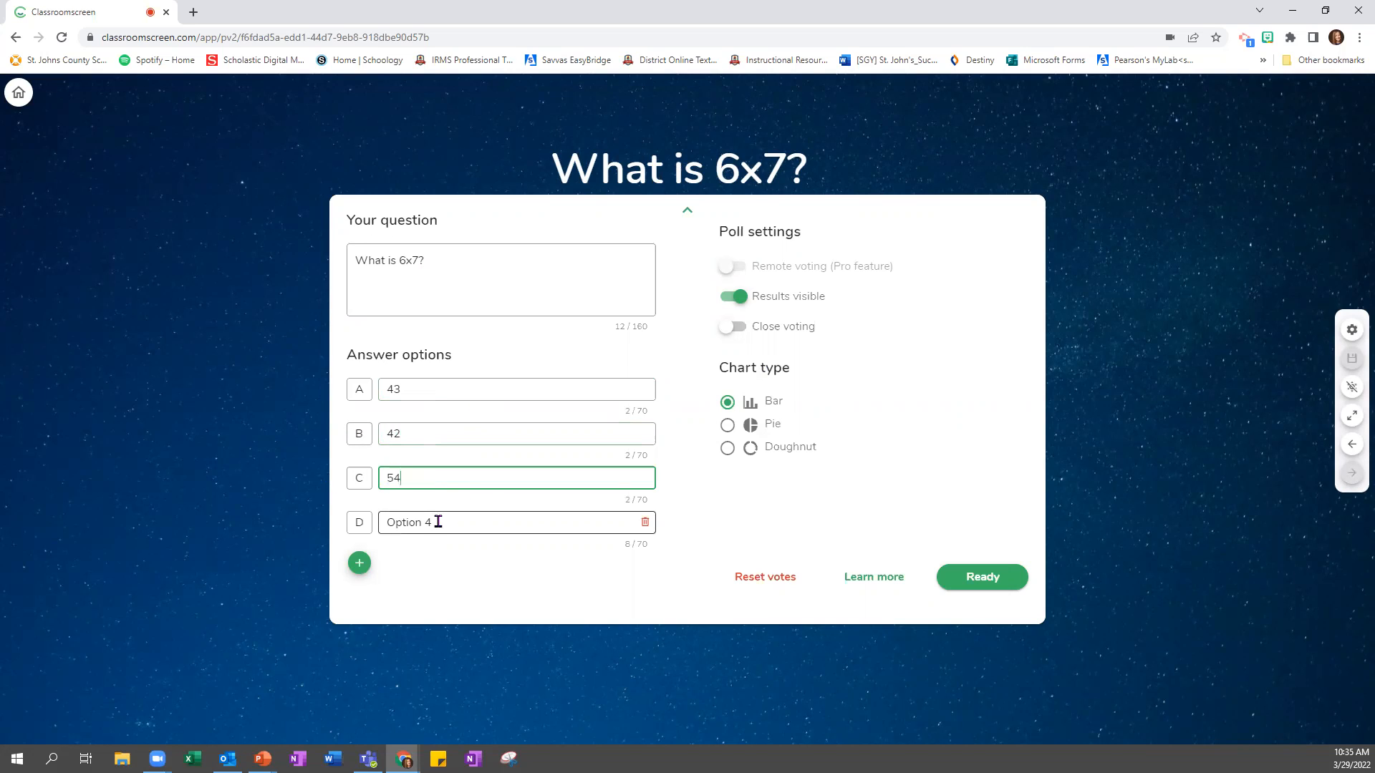
pyautogui.click(439, 522)
pyautogui.write('27')
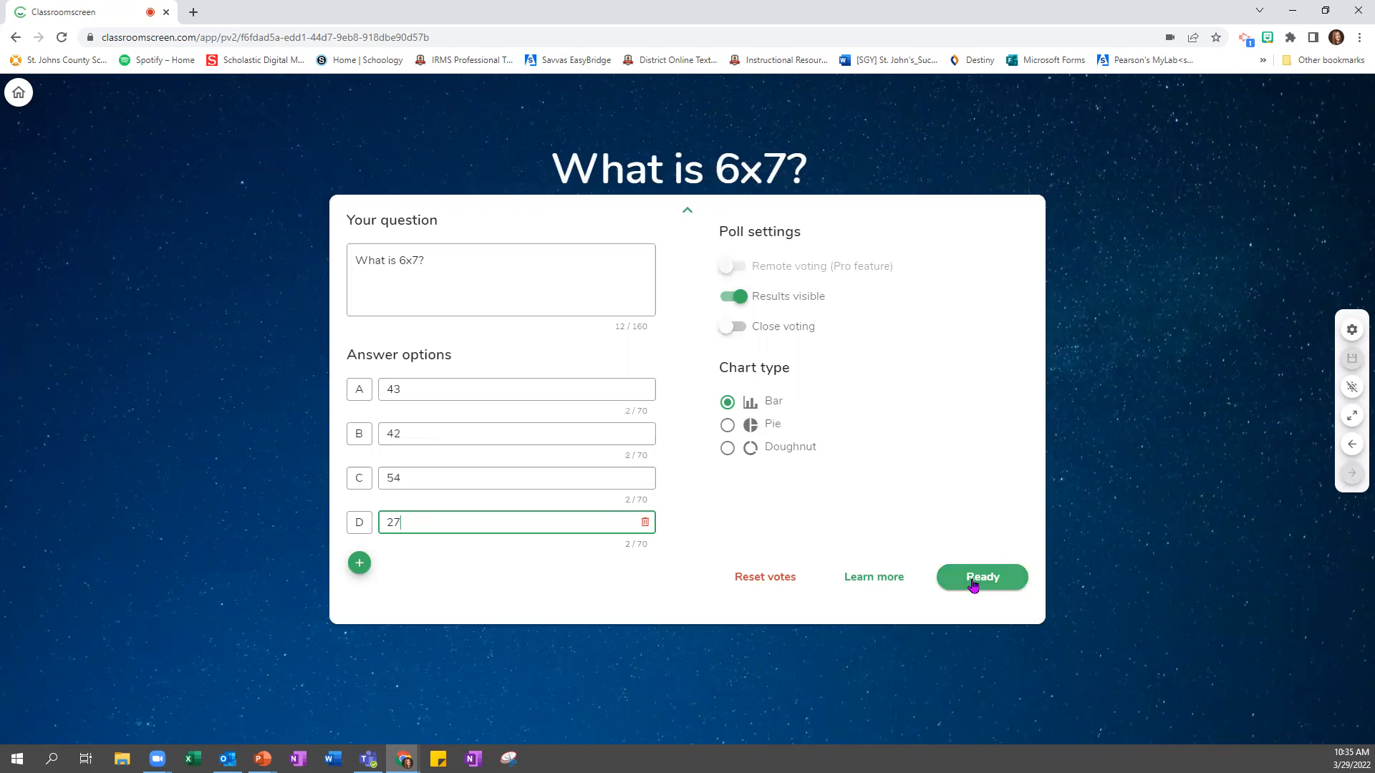
pyautogui.click(980, 579)
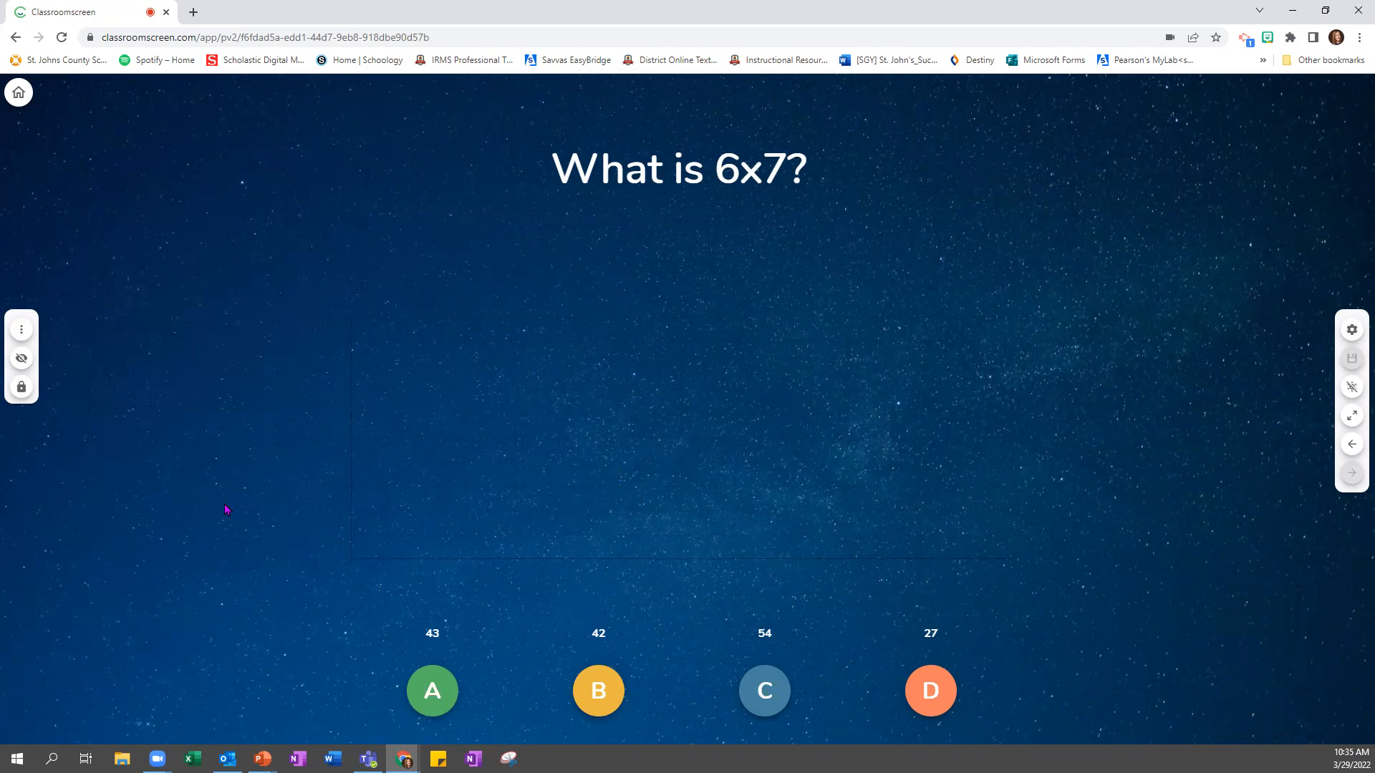
# Step: Vote twice for A, five times for B and once each for C and D, and switch to the PowerPoint slideshow
pyautogui.click(598, 692)
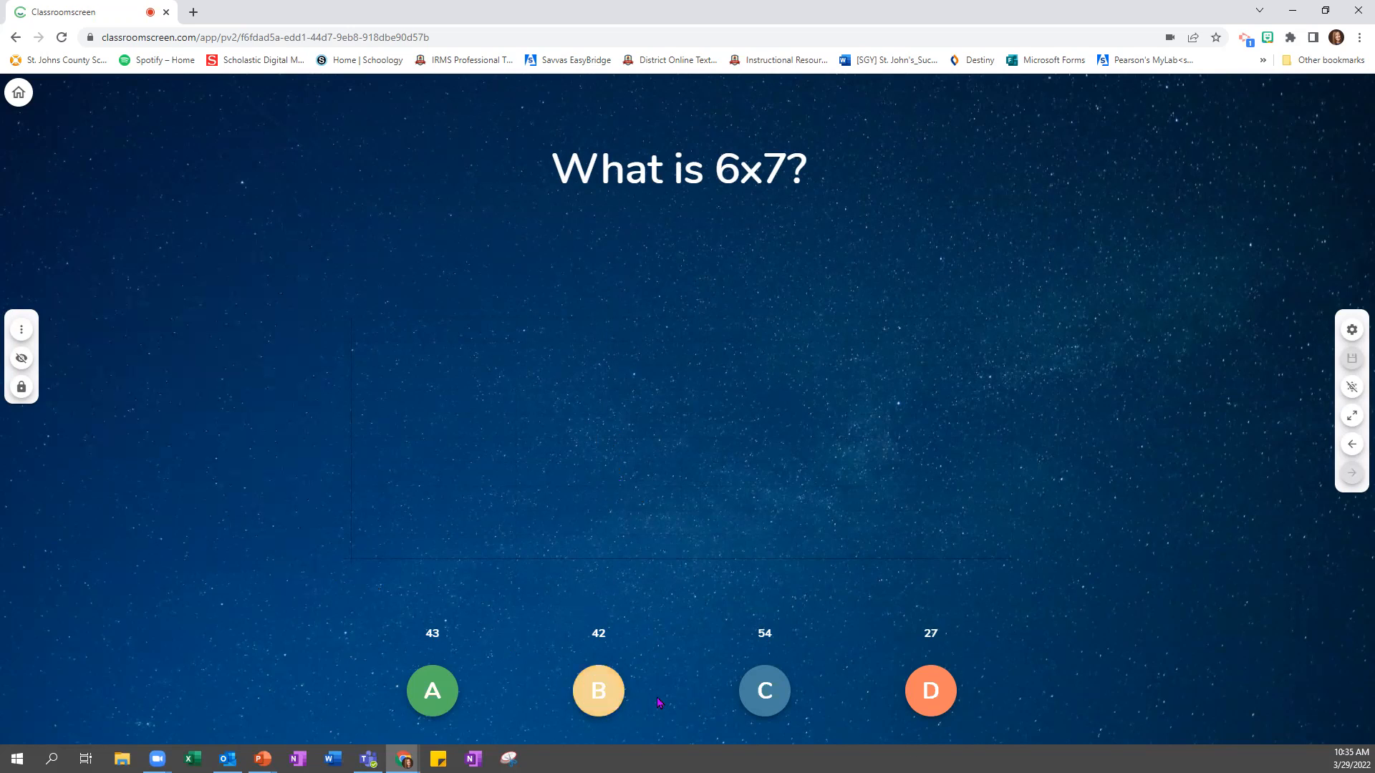
pyautogui.click(433, 691)
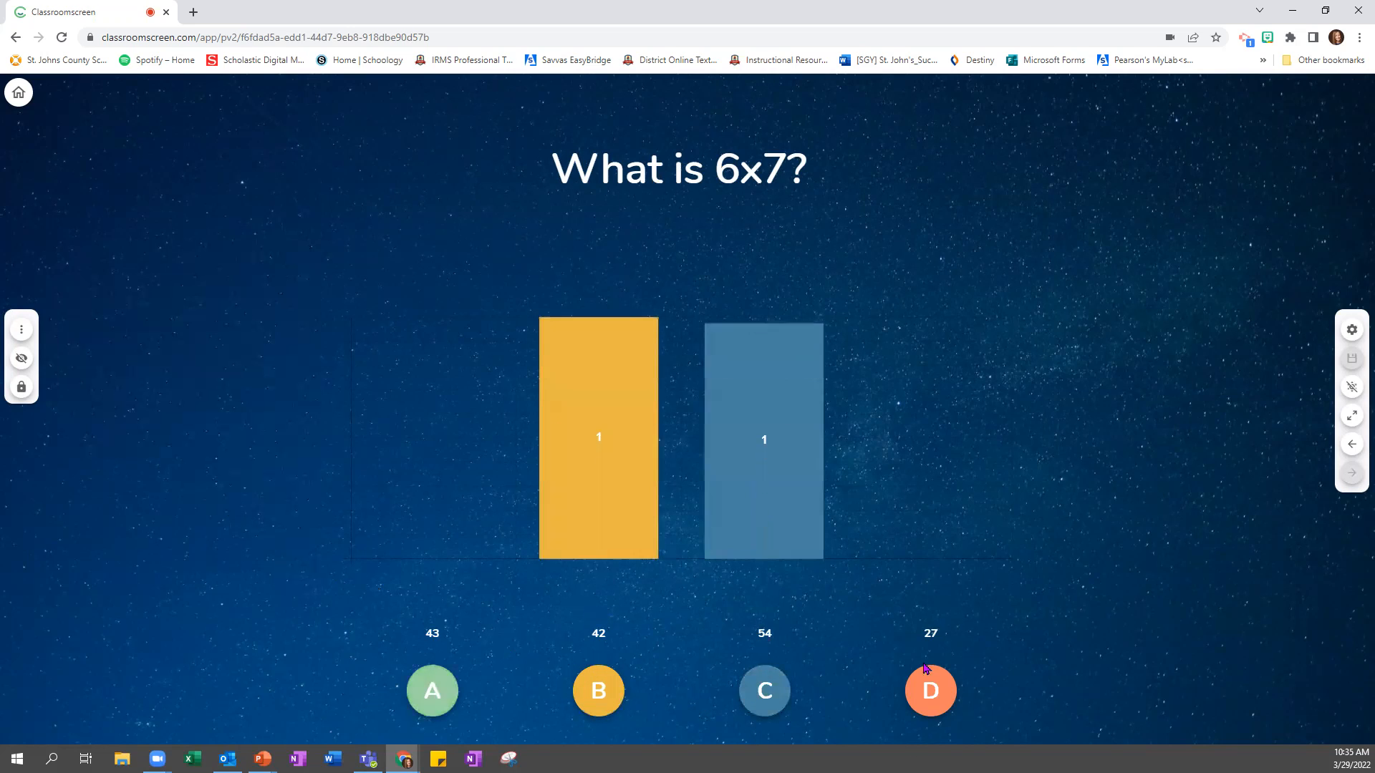
pyautogui.click(930, 691)
pyautogui.click(592, 691)
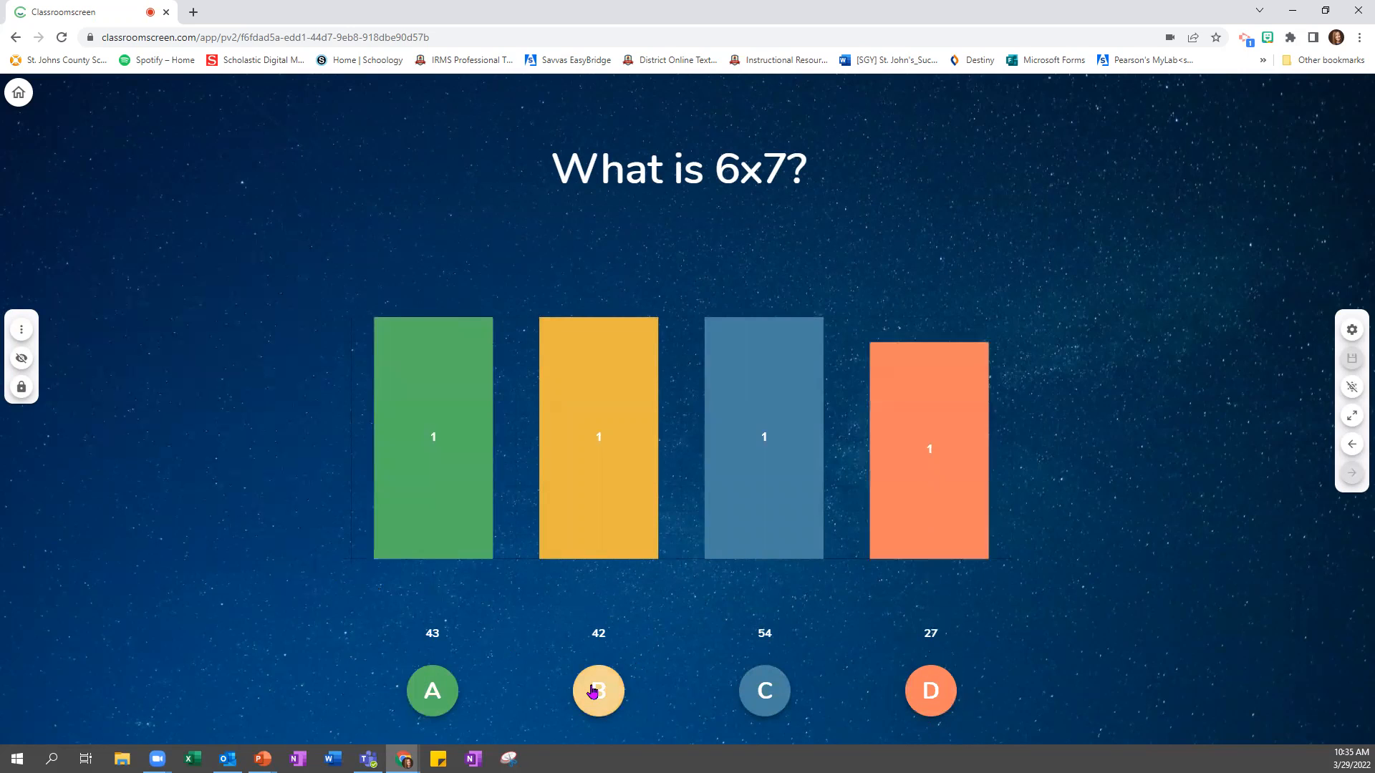
pyautogui.click(592, 691)
pyautogui.click(593, 691)
pyautogui.click(592, 691)
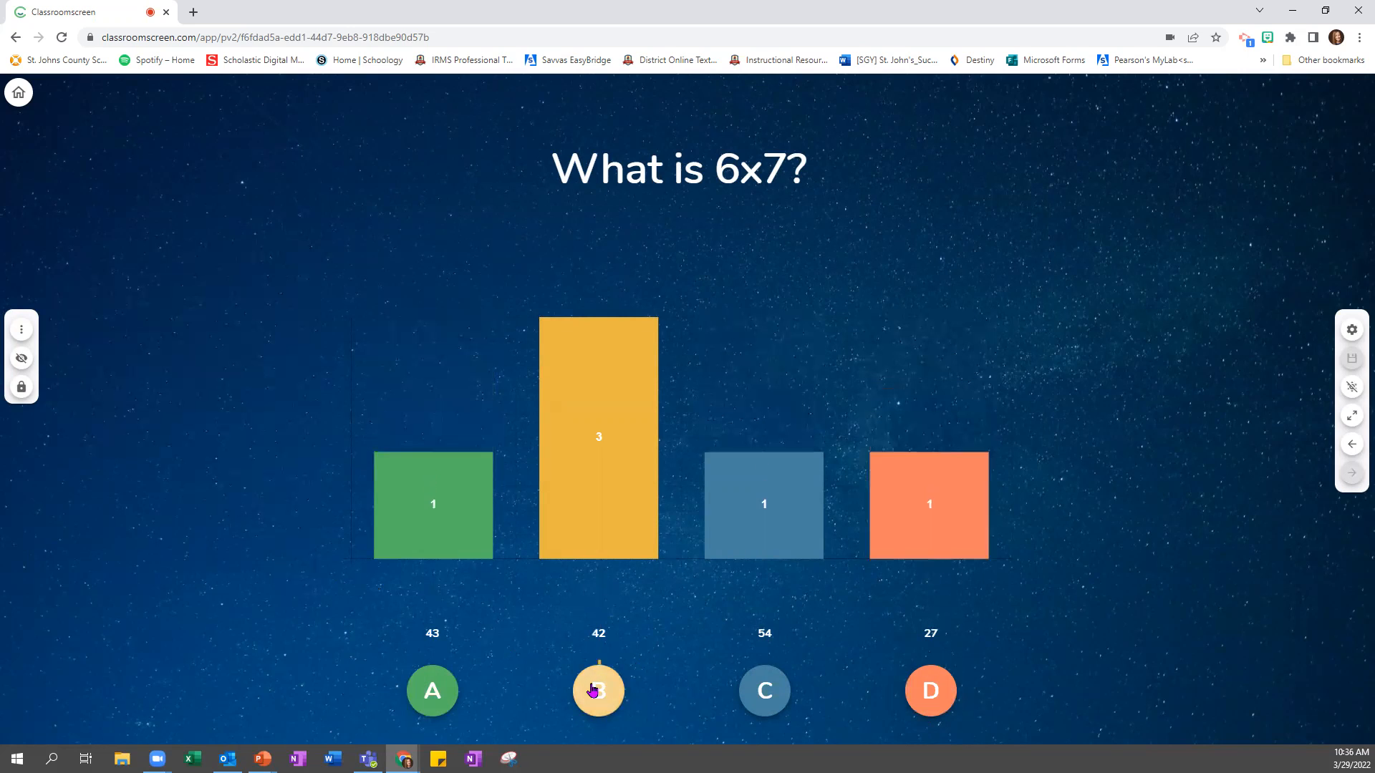
pyautogui.click(433, 690)
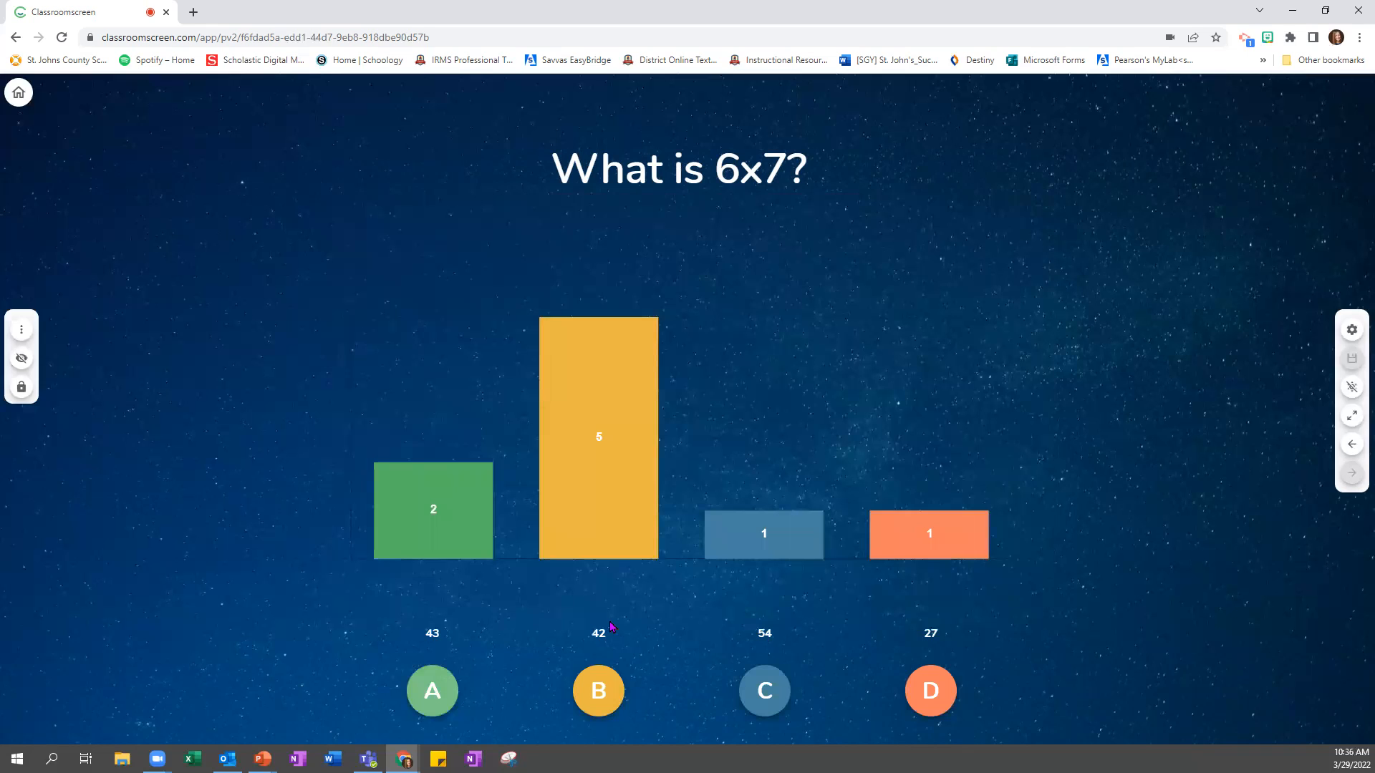
pyautogui.click(1293, 9)
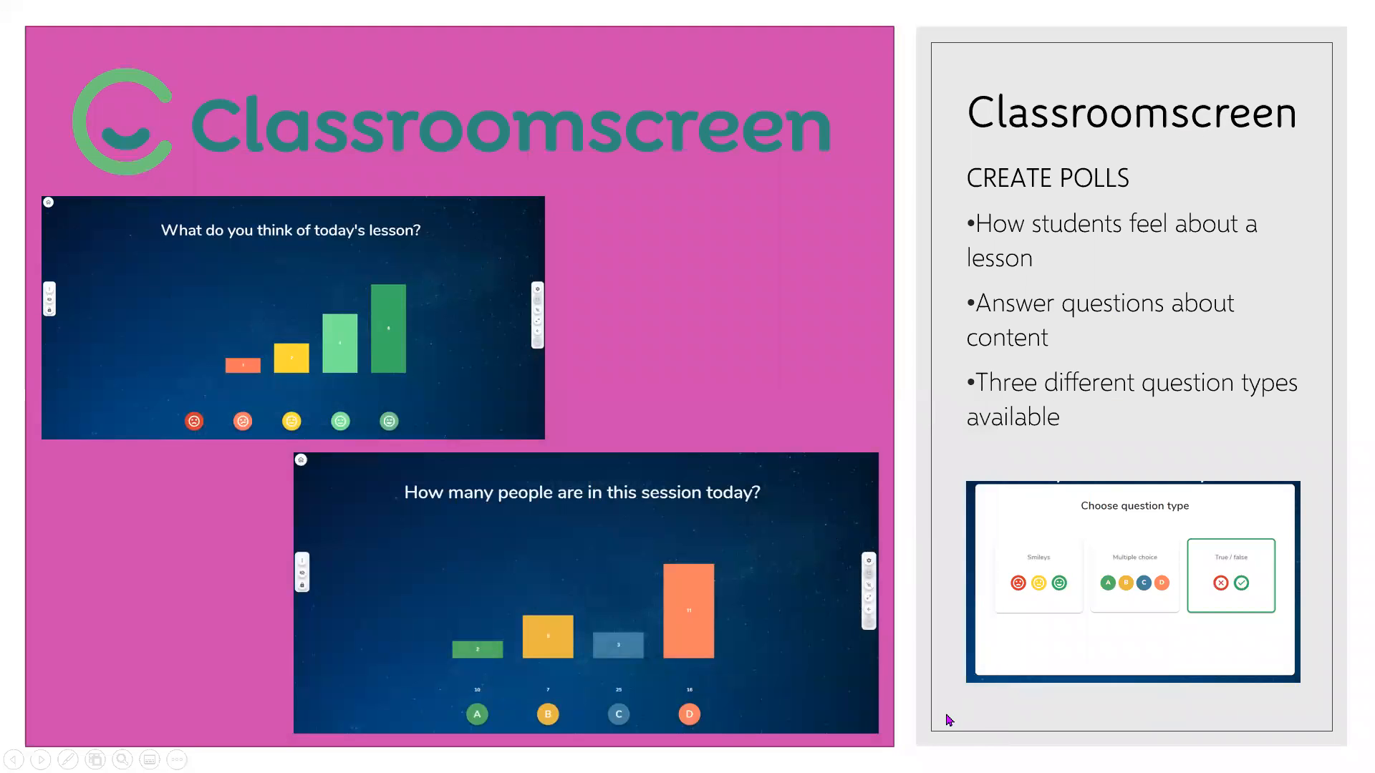